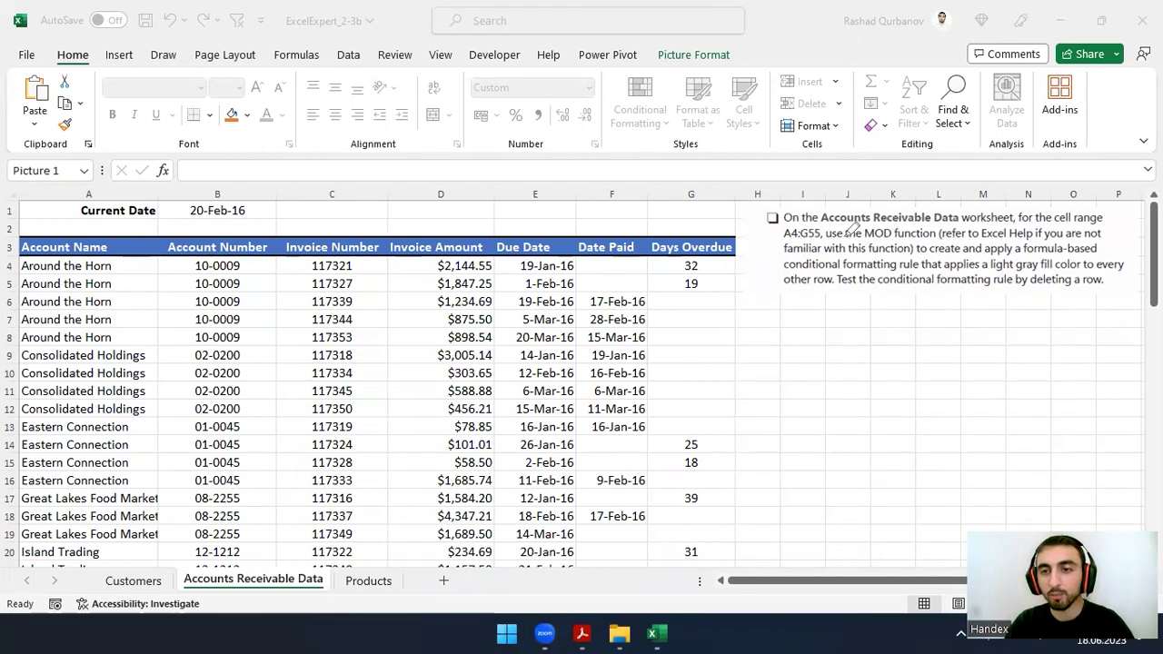
# - Fill A5:G5 and A7:G7 with a light gray Fill Color
pyautogui.moveTo(872, 244); pyautogui.dragTo(1065, 256)
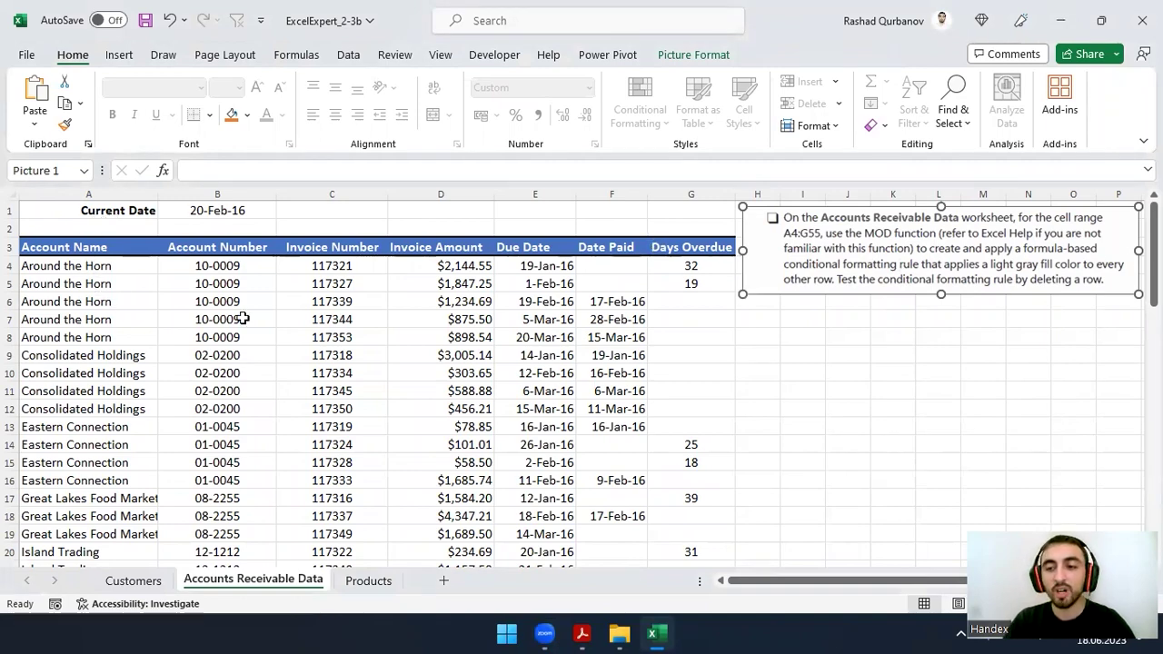
pyautogui.moveTo(96, 286); pyautogui.dragTo(670, 284)
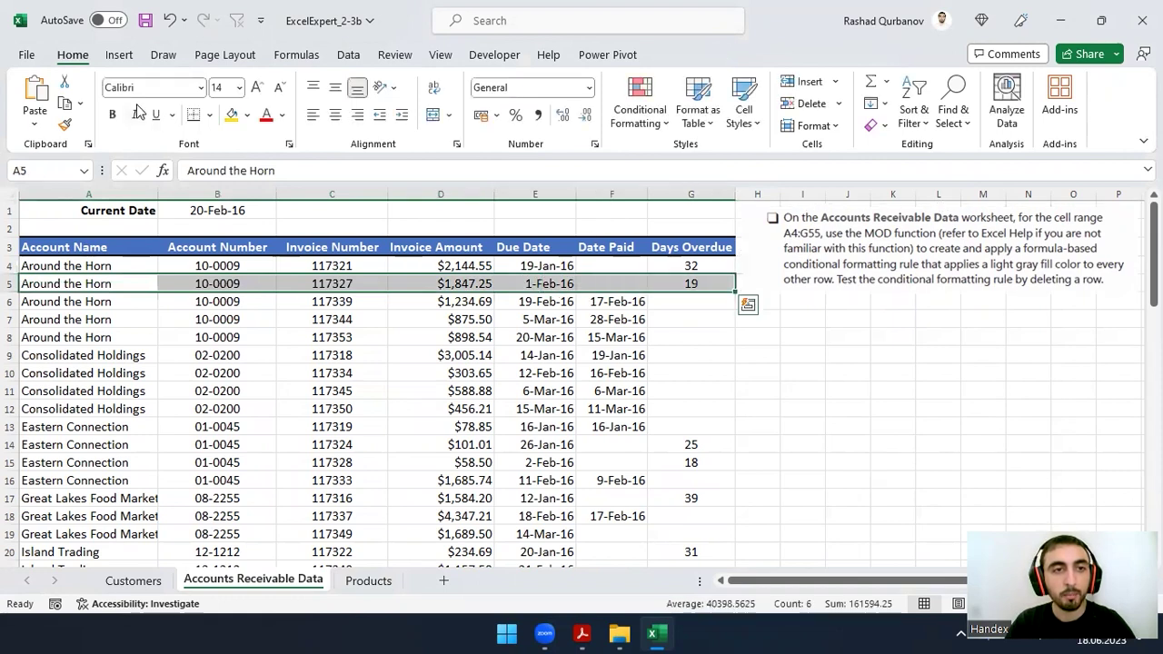
pyautogui.click(247, 114)
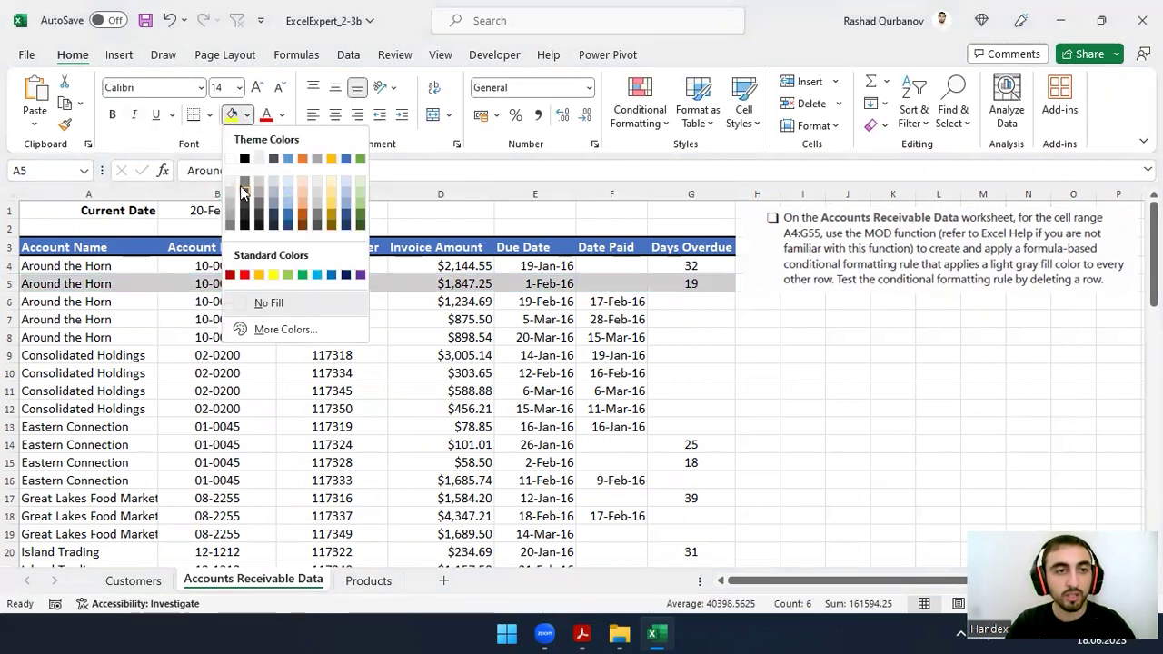
pyautogui.click(257, 180)
pyautogui.moveTo(66, 319); pyautogui.dragTo(690, 319)
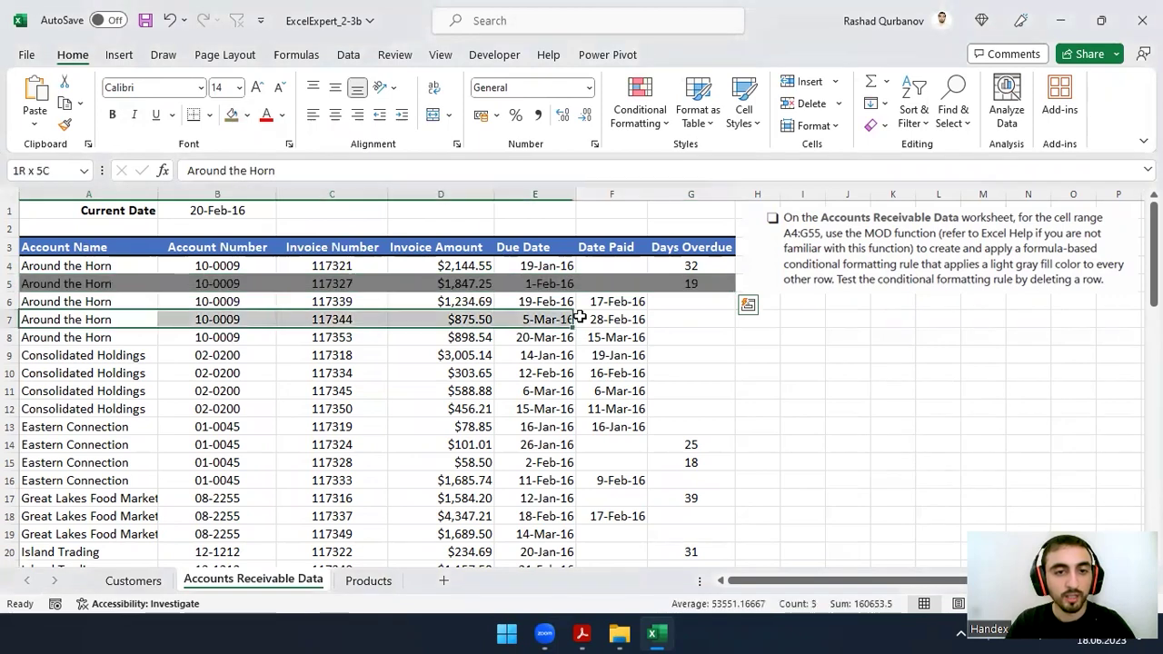
pyautogui.click(247, 115)
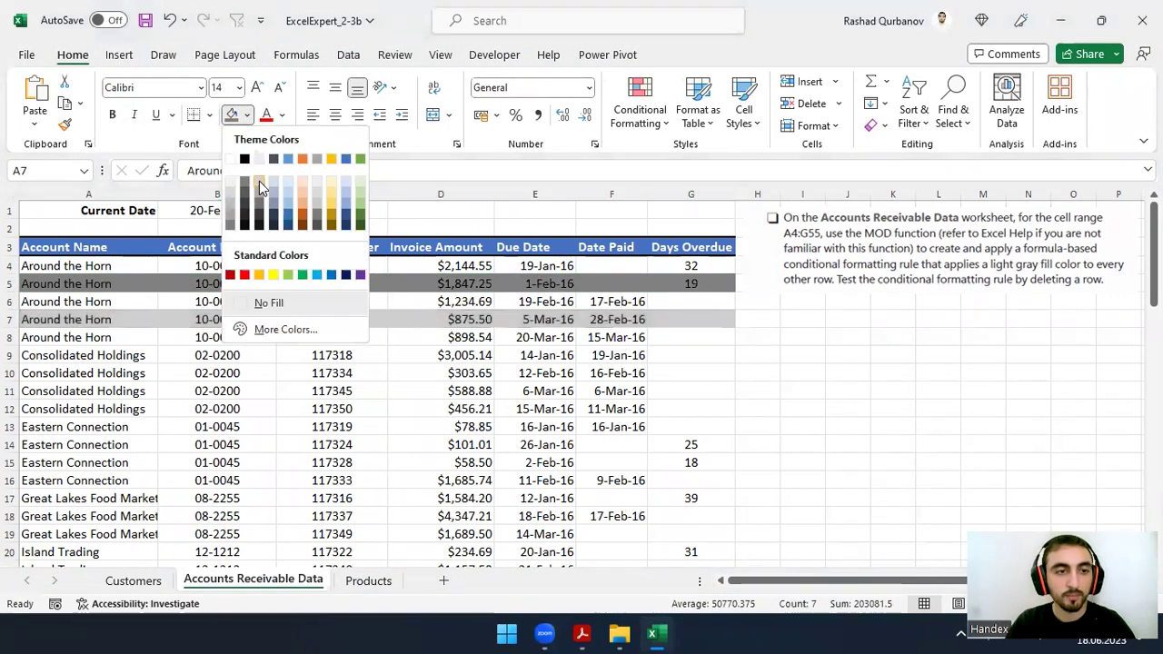
pyautogui.click(259, 181)
# - Match row 5's gray, then Format Painter rows 6–7 down through row 55
pyautogui.moveTo(115, 283); pyautogui.dragTo(690, 283)
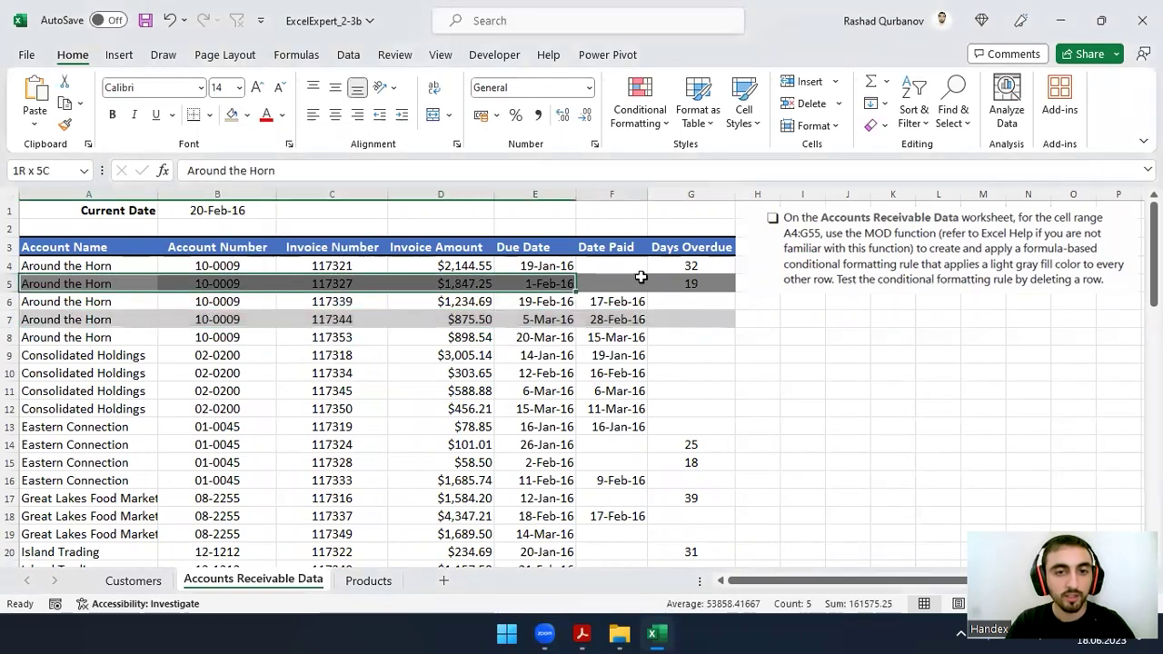
pyautogui.click(232, 116)
pyautogui.moveTo(104, 302); pyautogui.dragTo(682, 318)
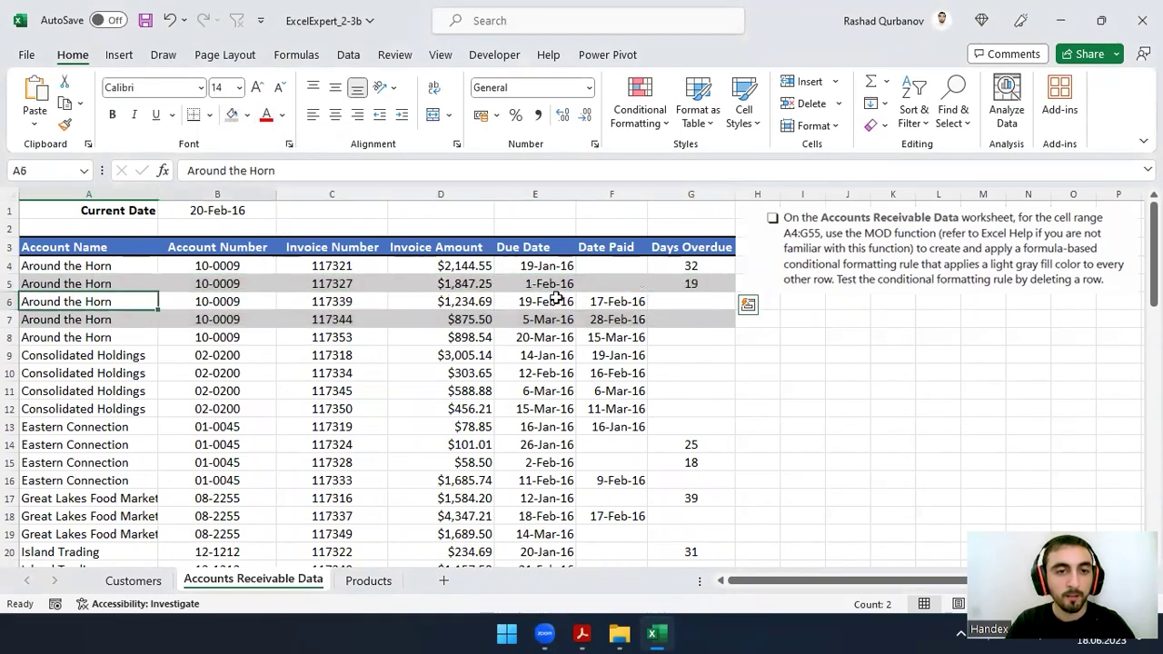
pyautogui.click(65, 124)
pyautogui.moveTo(78, 337)
pyautogui.mouseDown()
pyautogui.moveTo(700, 633)
pyautogui.moveTo(701, 515)
pyautogui.mouseUp()
pyautogui.click(709, 370)
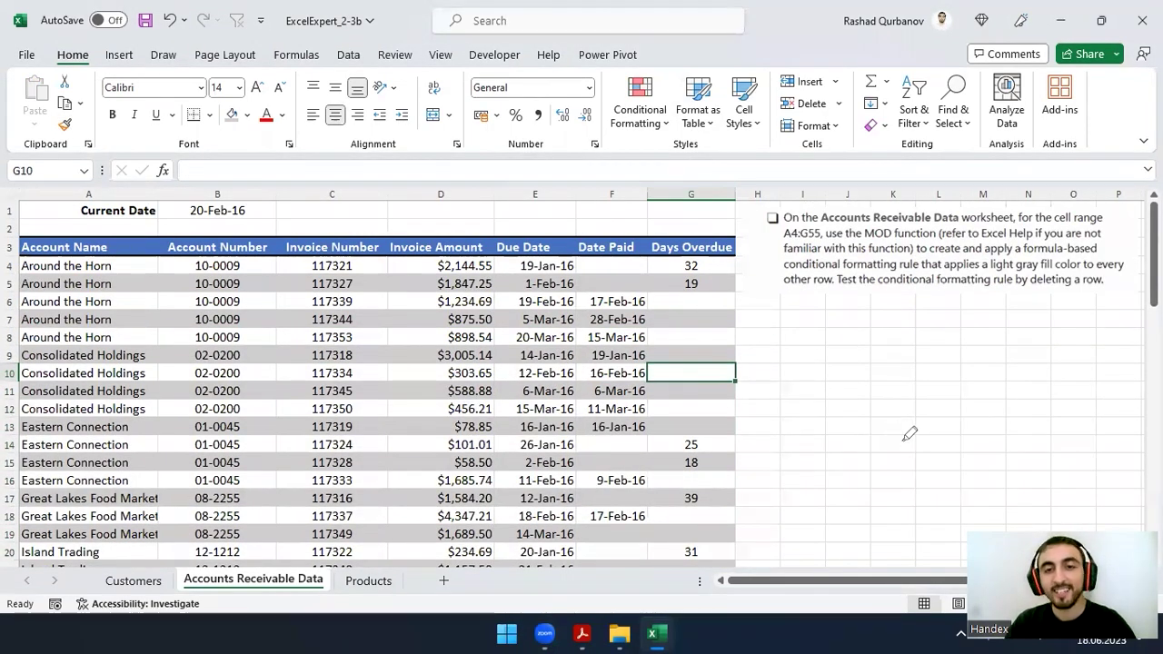
# - Delete row 9 to see whether the manual stripes still alternate
pyautogui.moveTo(836, 287)
pyautogui.mouseDown()
pyautogui.moveTo(1041, 293)
pyautogui.moveTo(852, 273)
pyautogui.mouseUp()
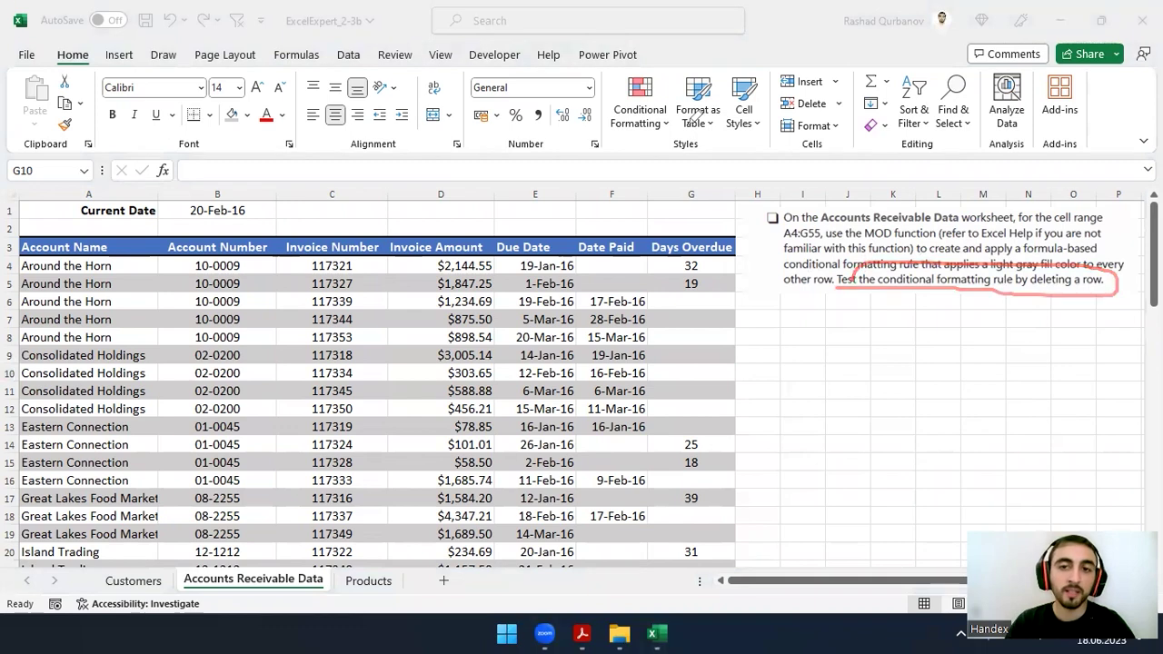
pyautogui.click(11, 355)
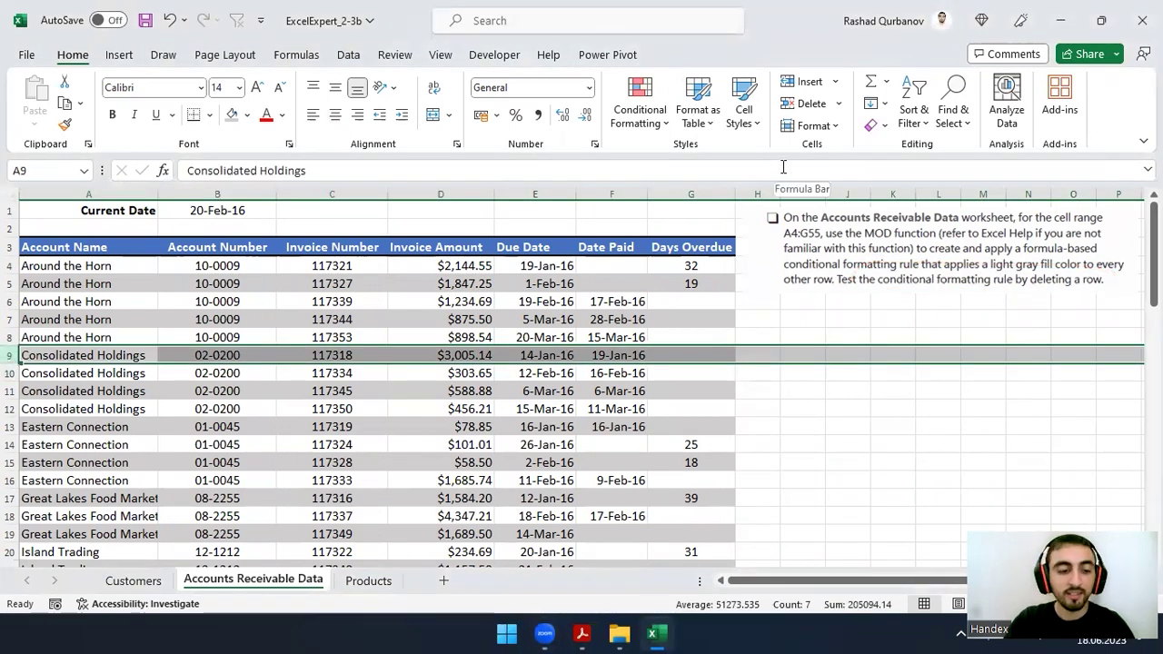
pyautogui.write('-')
pyautogui.press('Escape')
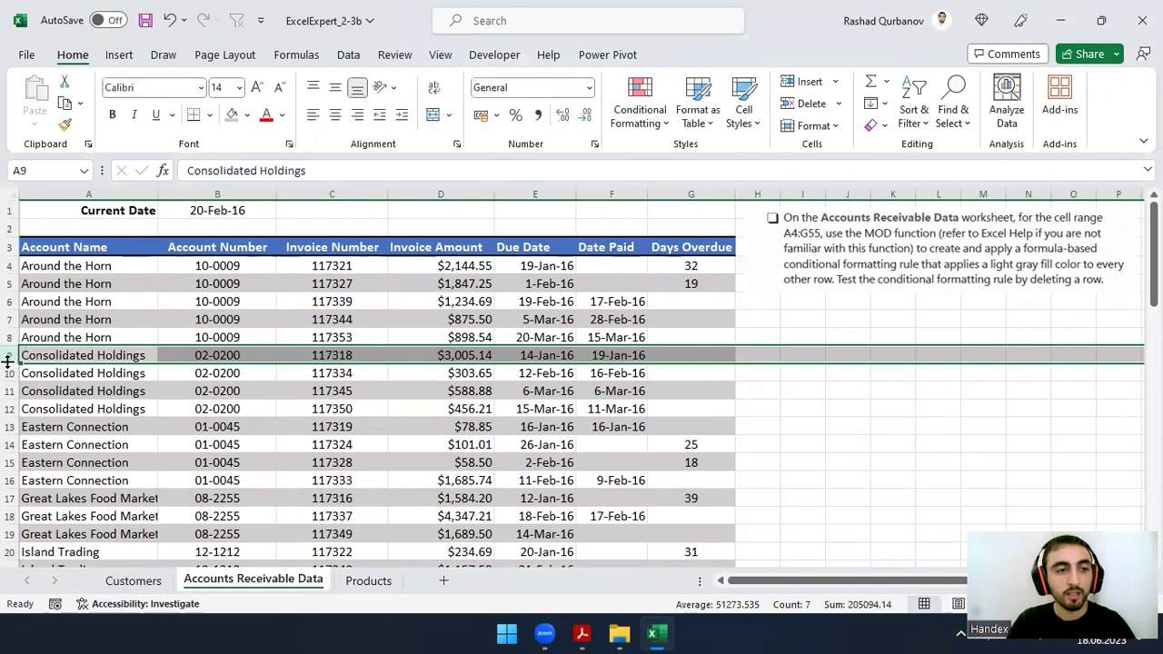
pyautogui.hotkey('ctrl', '-')
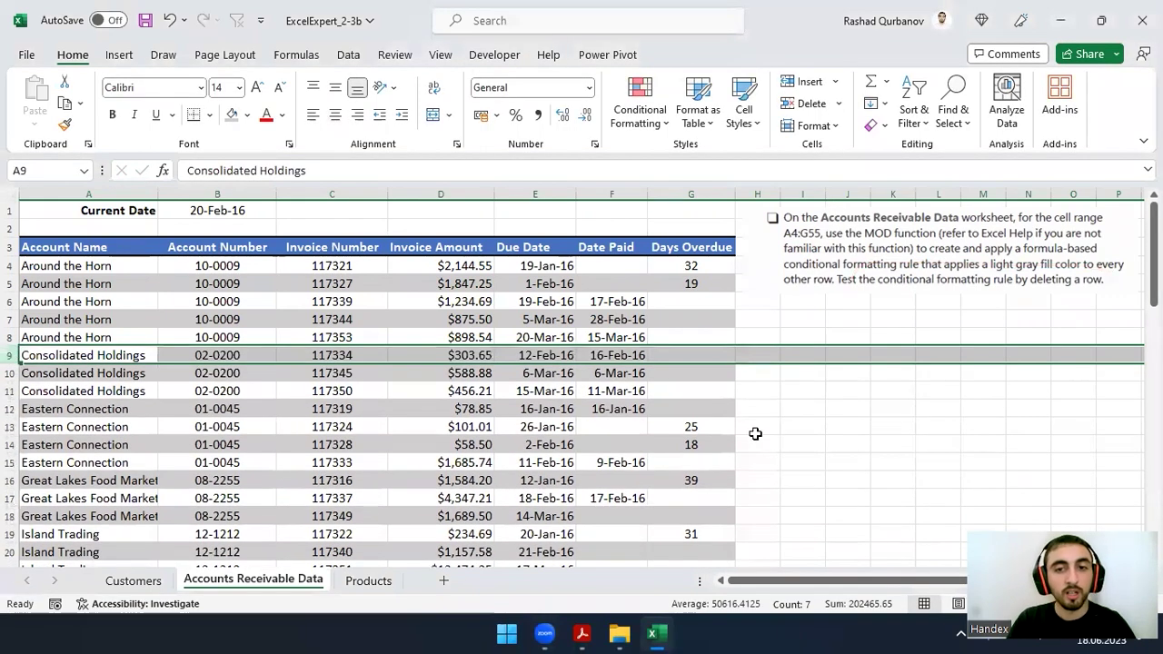
pyautogui.click(864, 438)
pyautogui.click(82, 338)
pyautogui.click(91, 360)
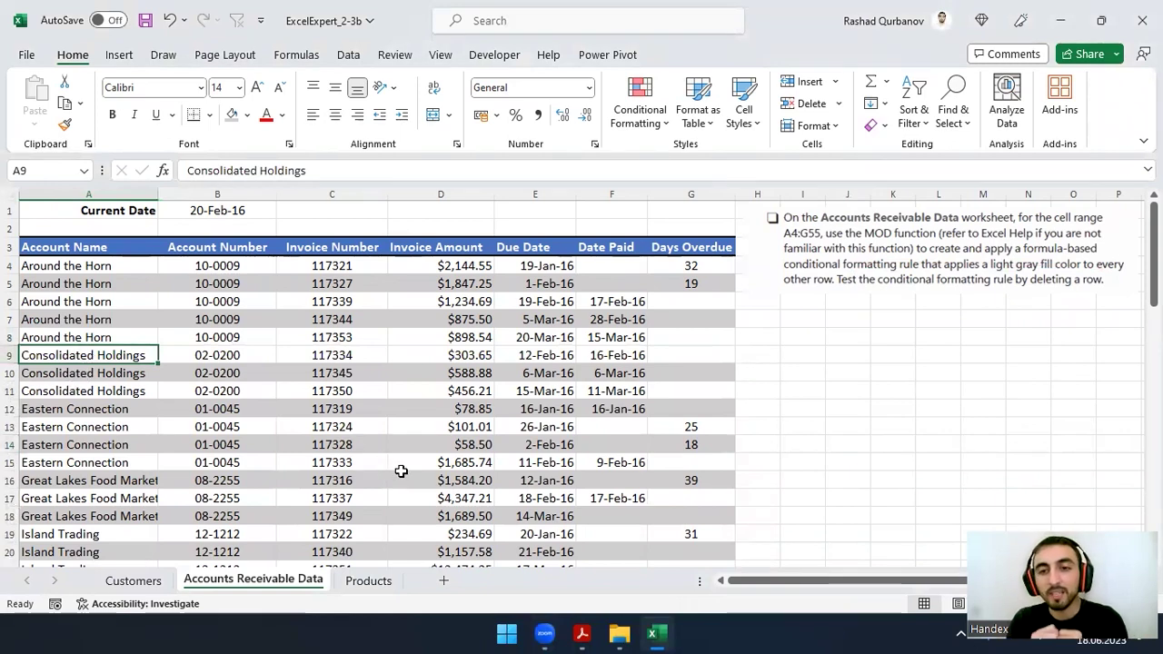
# - Delete row 13, then undo the deletions and manual gray fills
pyautogui.click(49, 282)
pyautogui.click(85, 302)
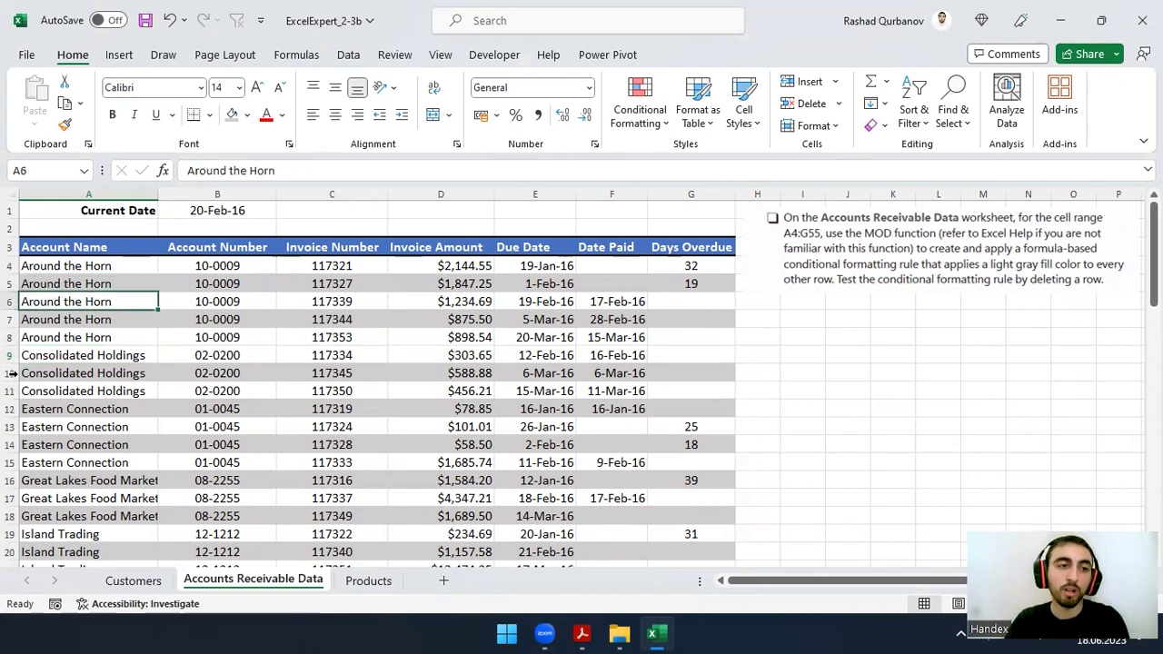
pyautogui.click(11, 426)
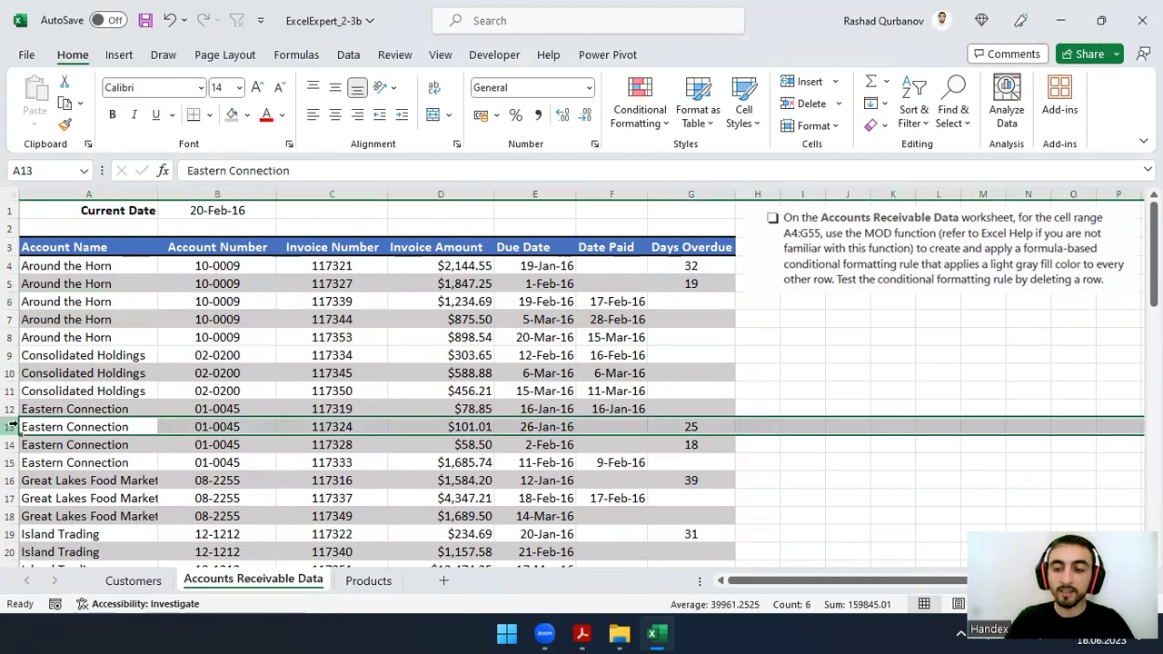
pyautogui.hotkey('ctrl', '-')
pyautogui.click(931, 319)
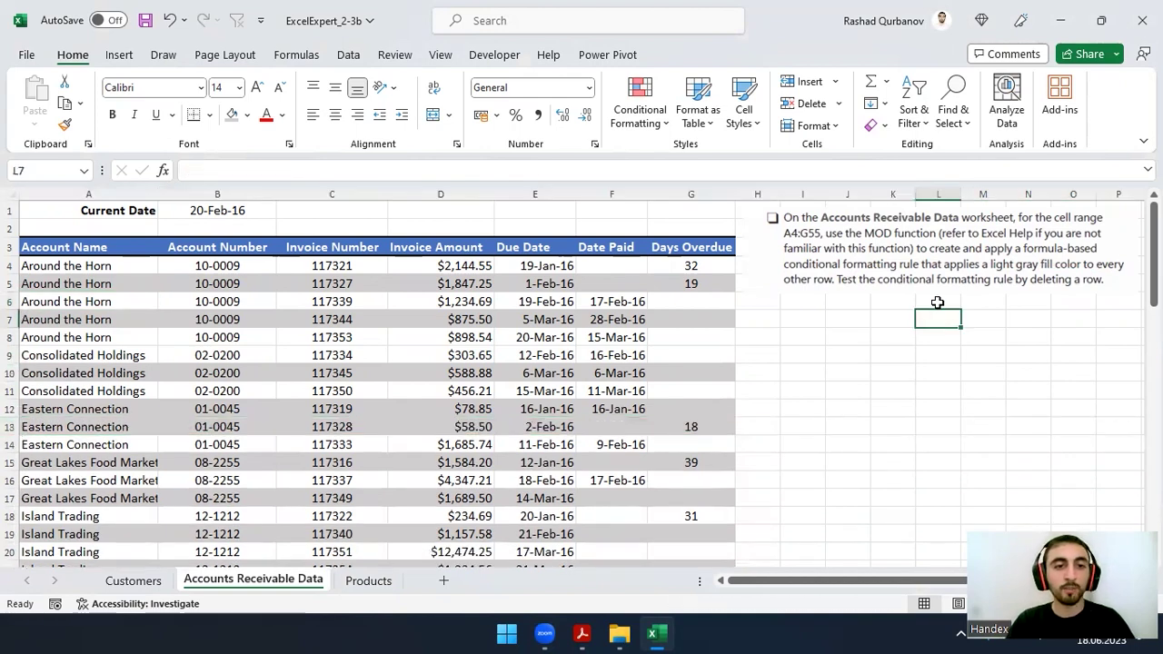
pyautogui.hotkey('ctrl', 'z')
pyautogui.hotkey('ctrl', 'z')
pyautogui.hotkey('ctrl', 'z')
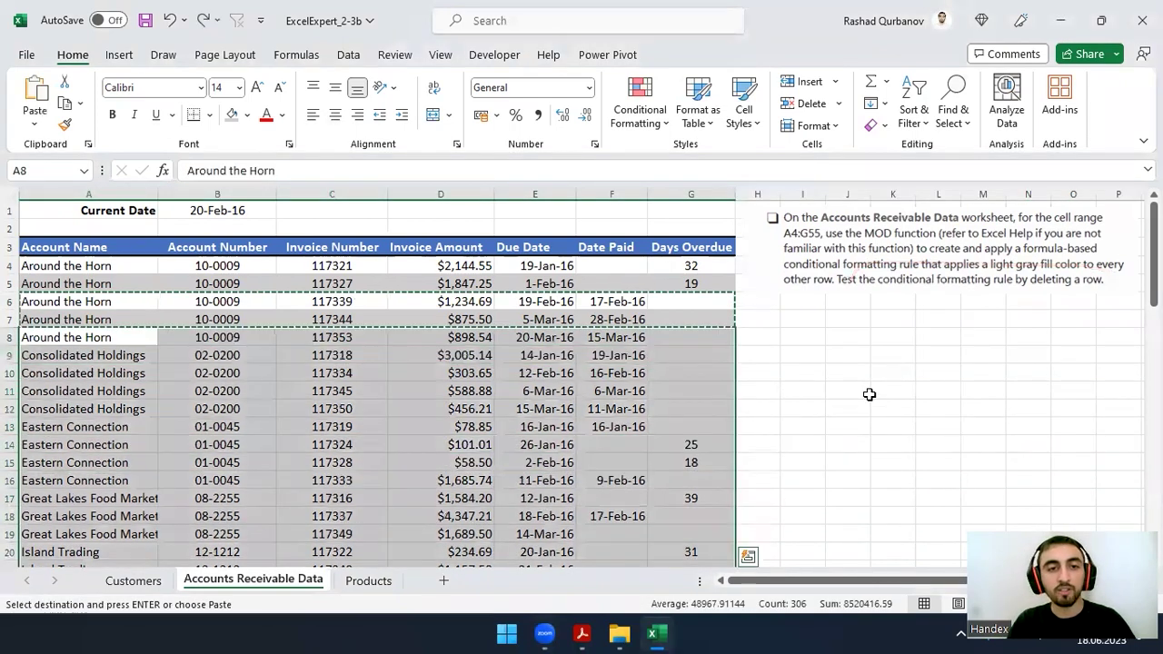
pyautogui.hotkey('ctrl', 'z')
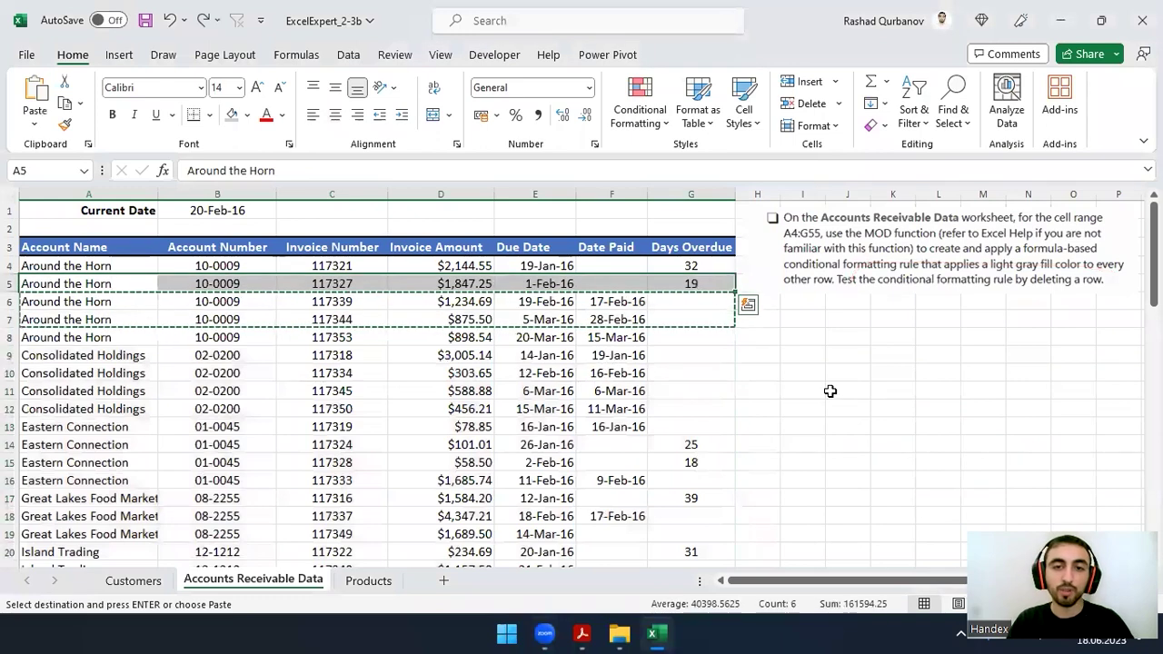
pyautogui.click(865, 376)
pyautogui.press('Escape')
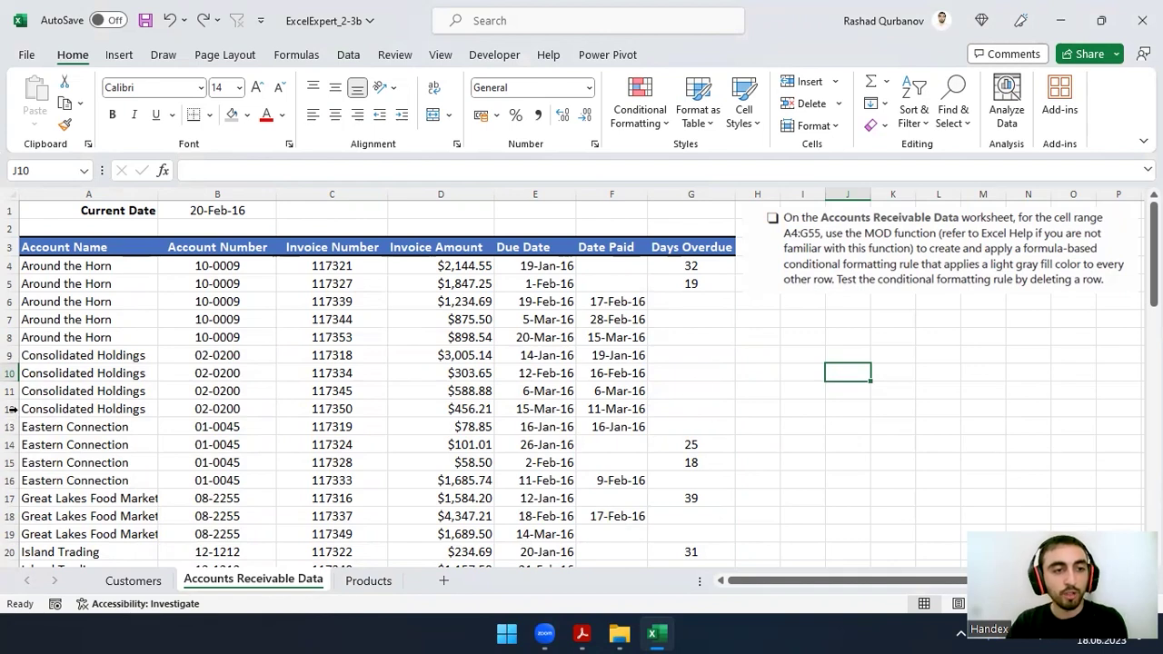
pyautogui.click(11, 373)
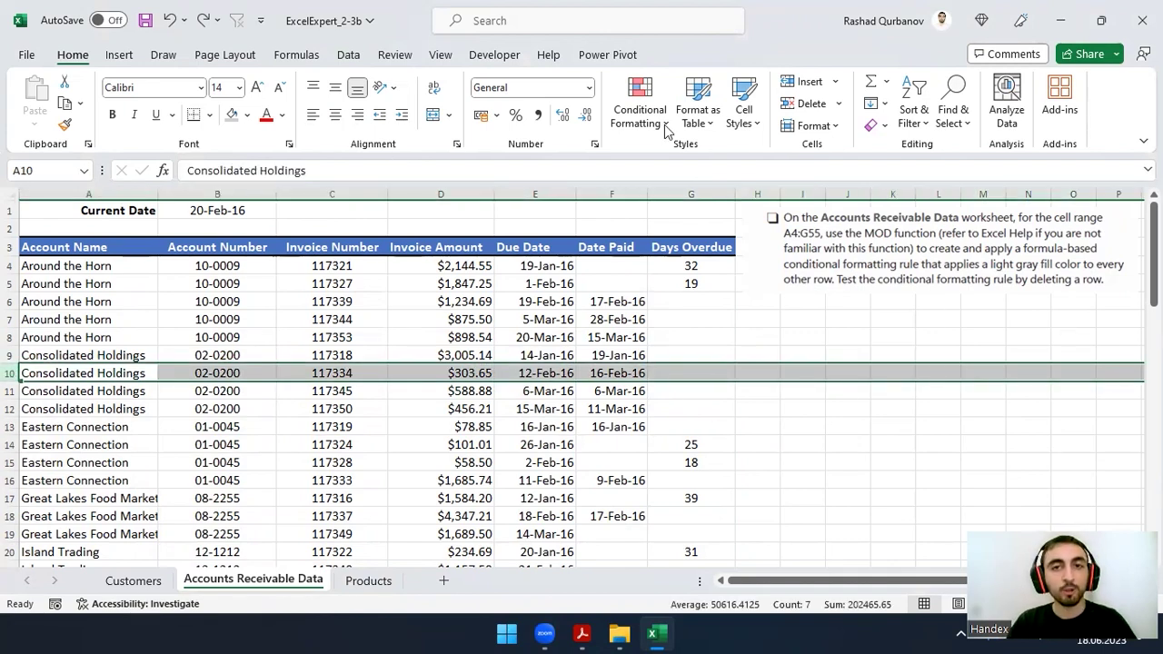
pyautogui.click(9, 333)
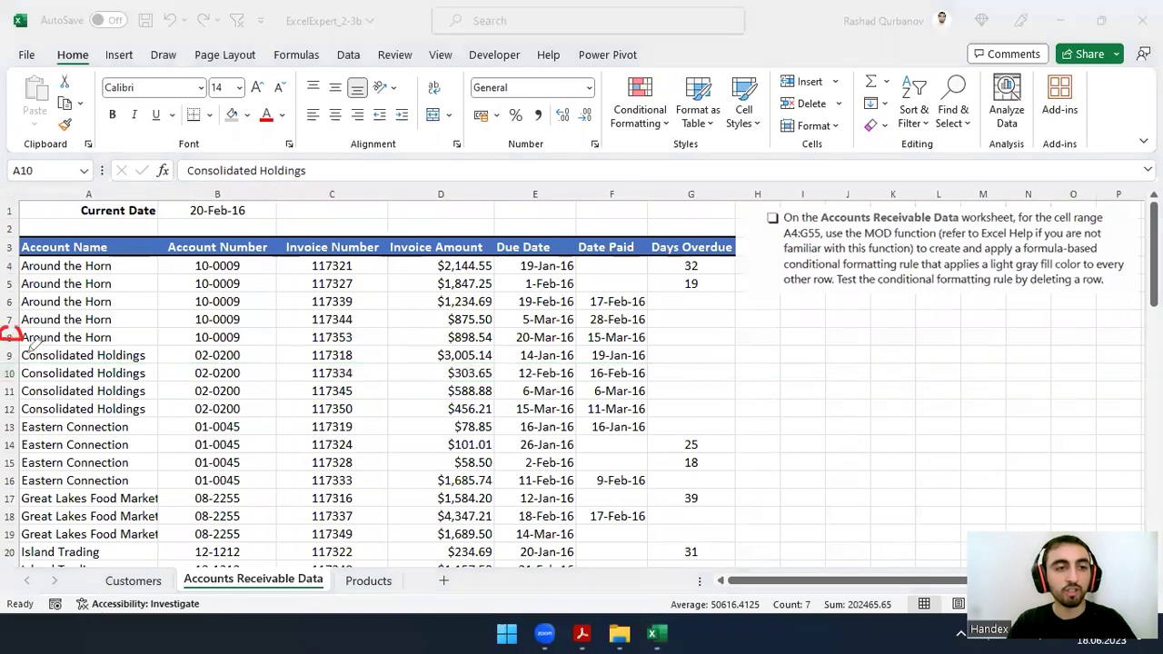
pyautogui.moveTo(7, 396); pyautogui.dragTo(18, 409)
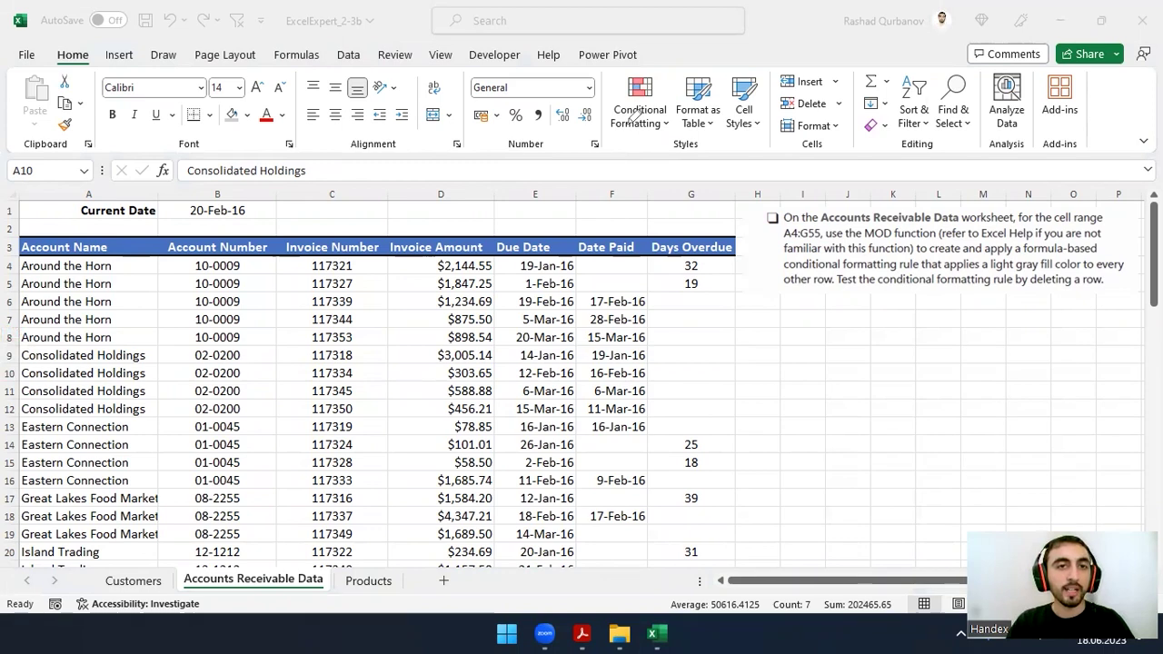
pyautogui.click(9, 373)
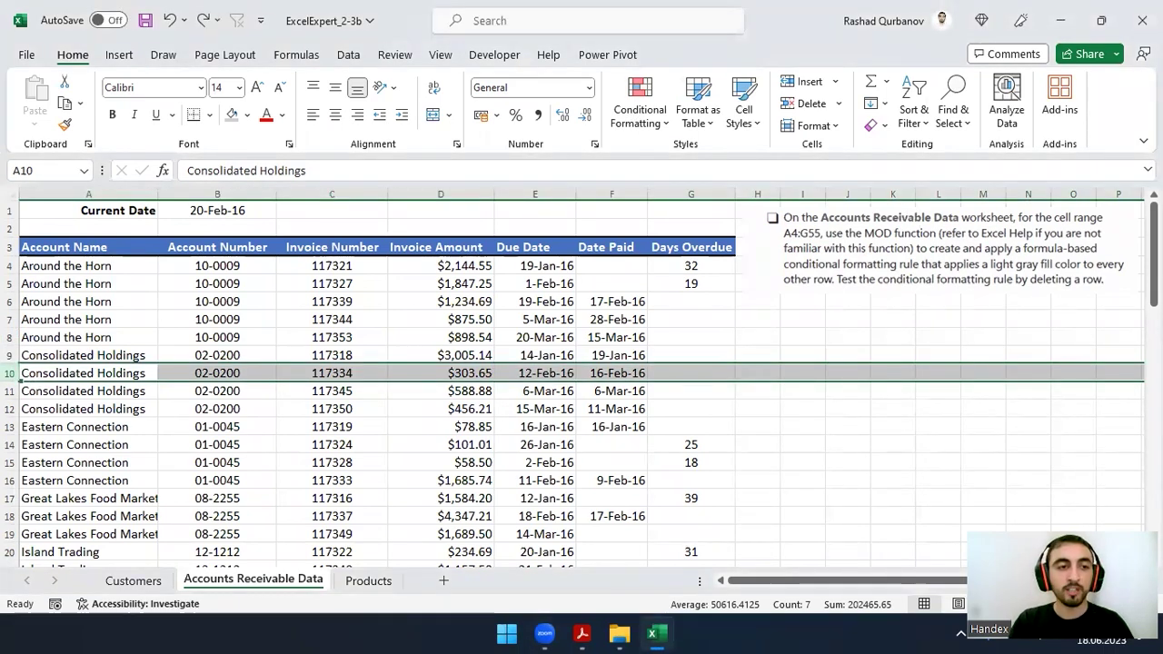
pyautogui.hotkey('ctrl', '-')
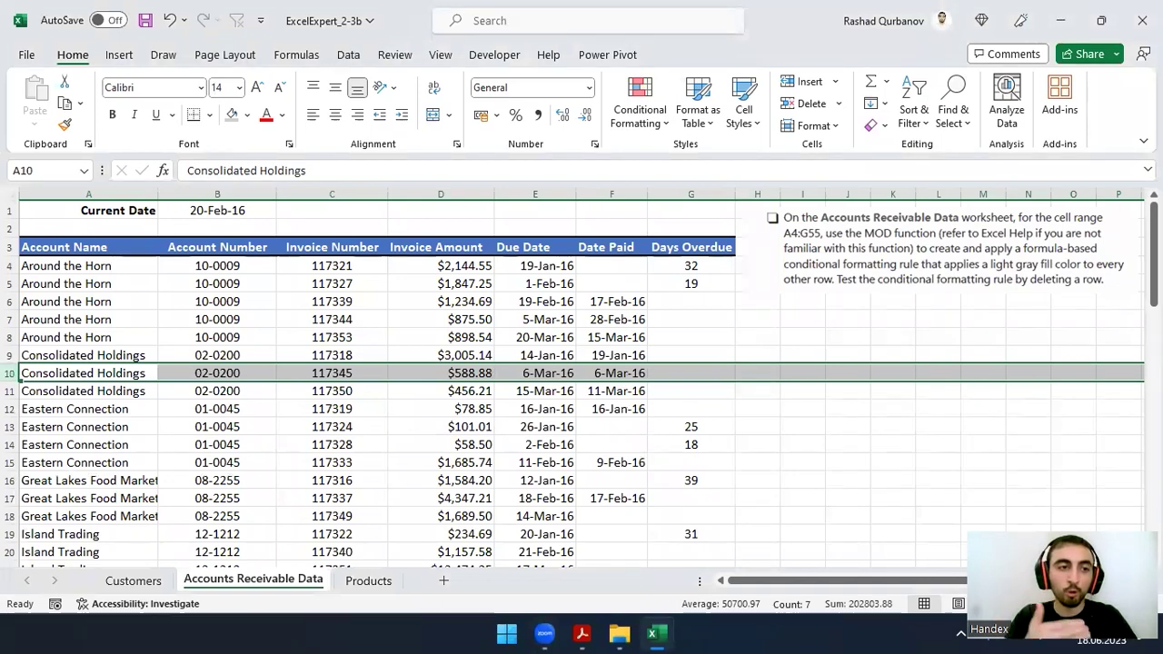
pyautogui.click(75, 409)
pyautogui.hotkey('shift', 'space')
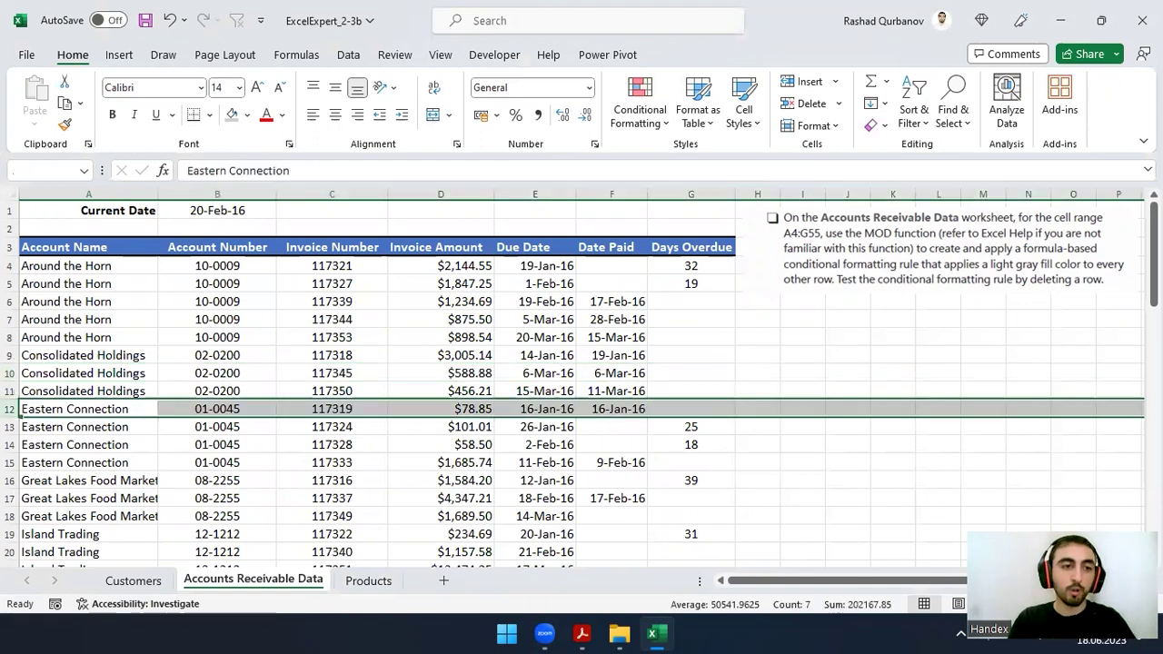
pyautogui.hotkey('ctrl', '-')
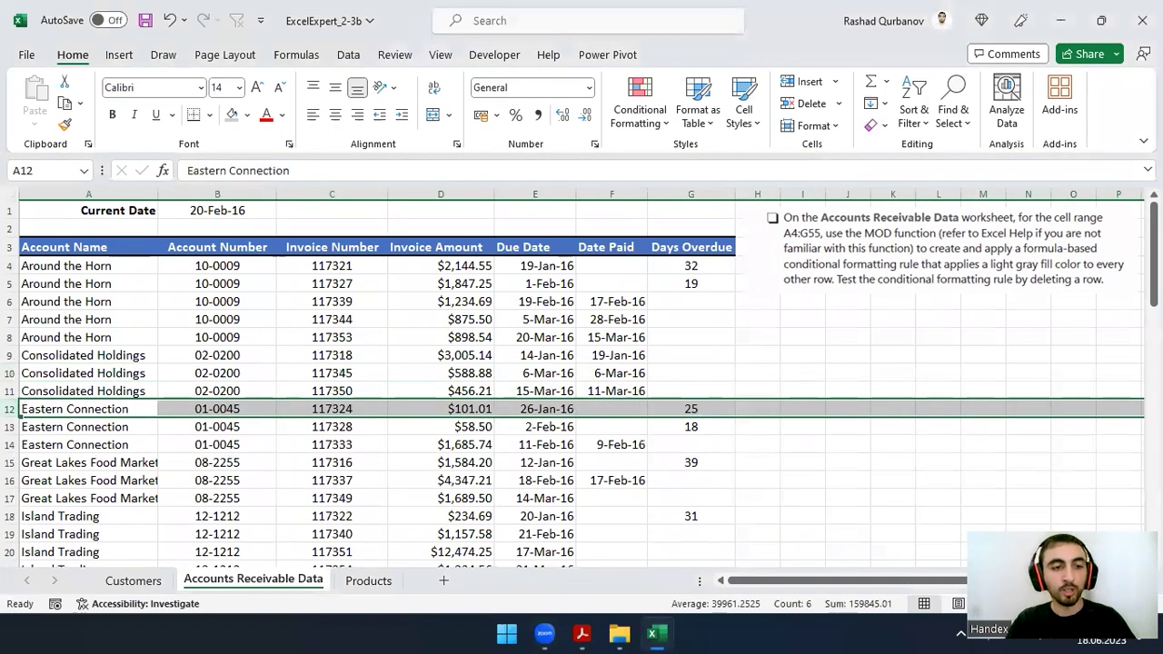
pyautogui.hotkey('ctrl', 'z')
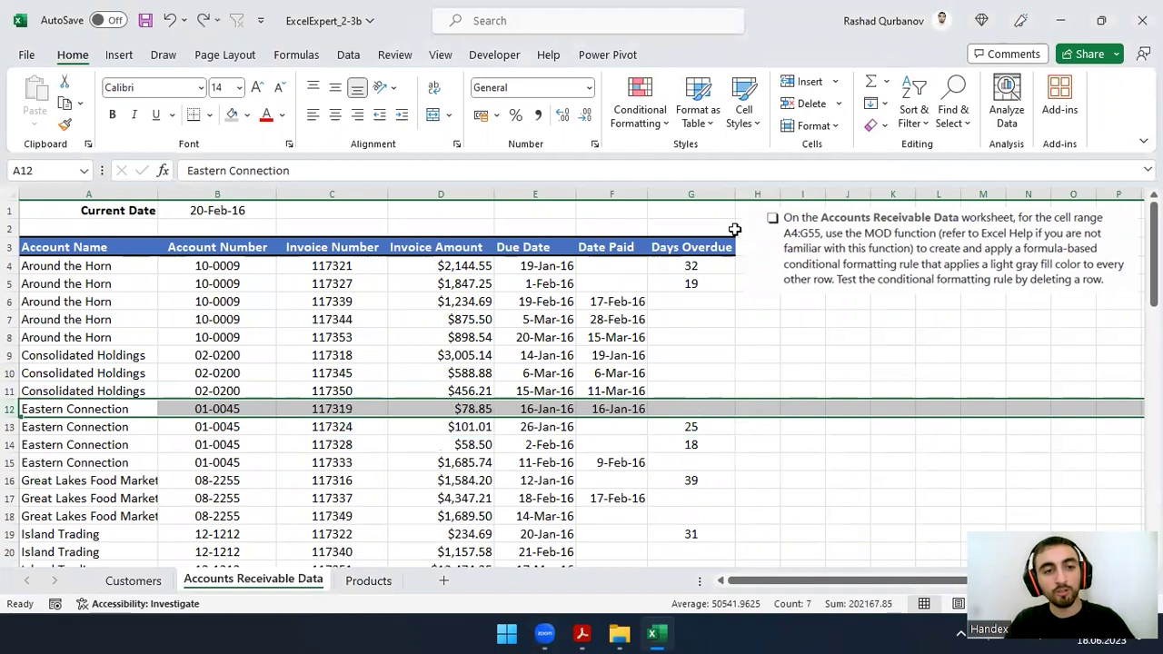
pyautogui.hotkey('ctrl', 'z')
pyautogui.click(759, 375)
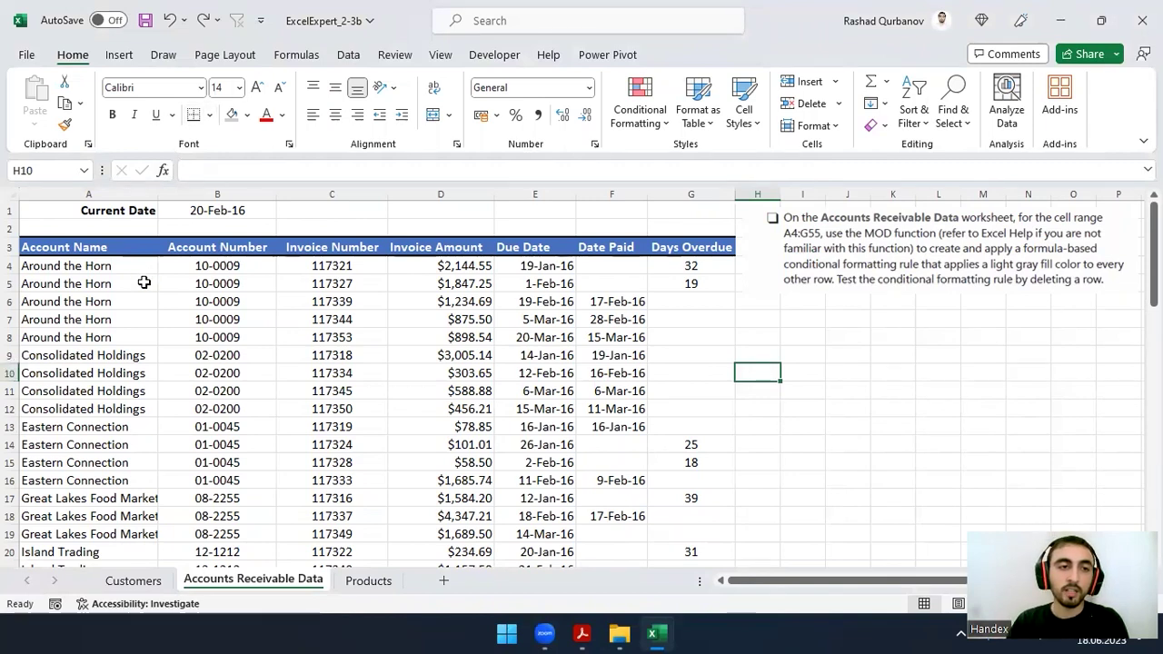
pyautogui.moveTo(141, 282); pyautogui.dragTo(672, 282)
pyautogui.moveTo(63, 319); pyautogui.dragTo(754, 319)
pyautogui.moveTo(164, 317); pyautogui.dragTo(691, 319)
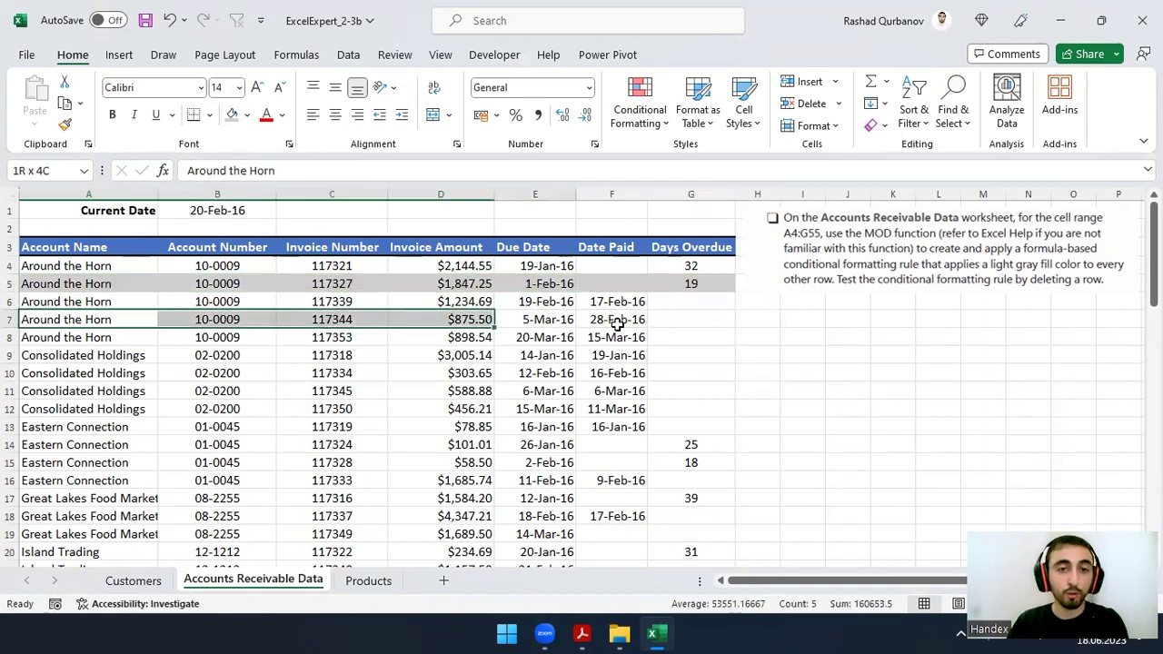
pyautogui.click(231, 114)
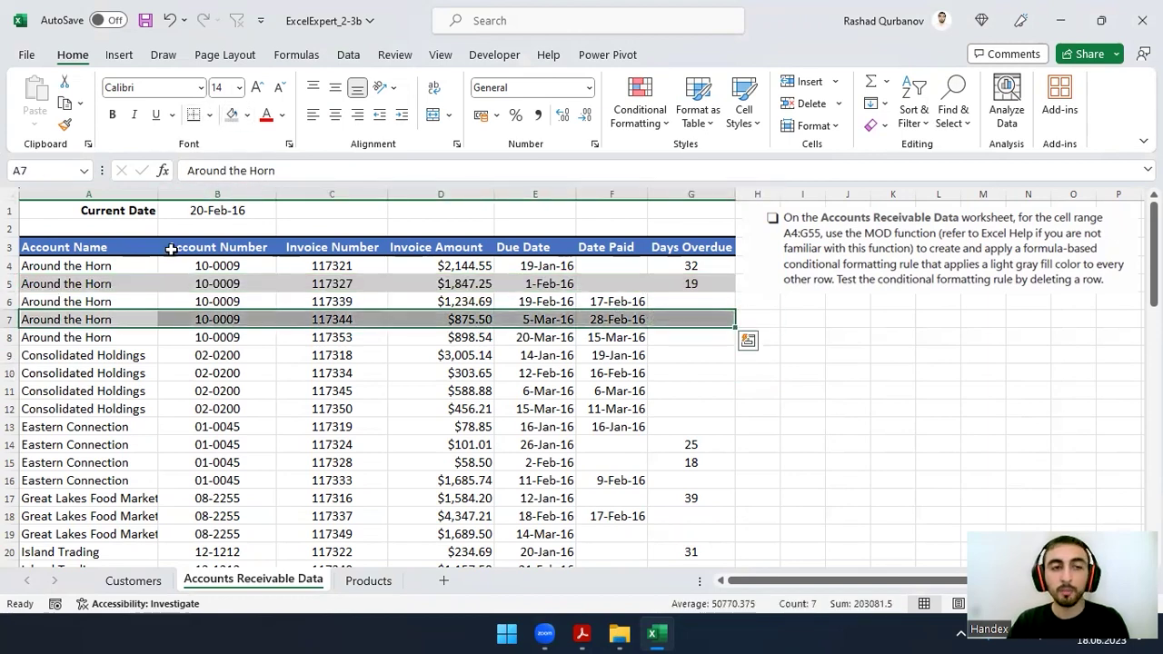
pyautogui.click(125, 356)
pyautogui.click(45, 319)
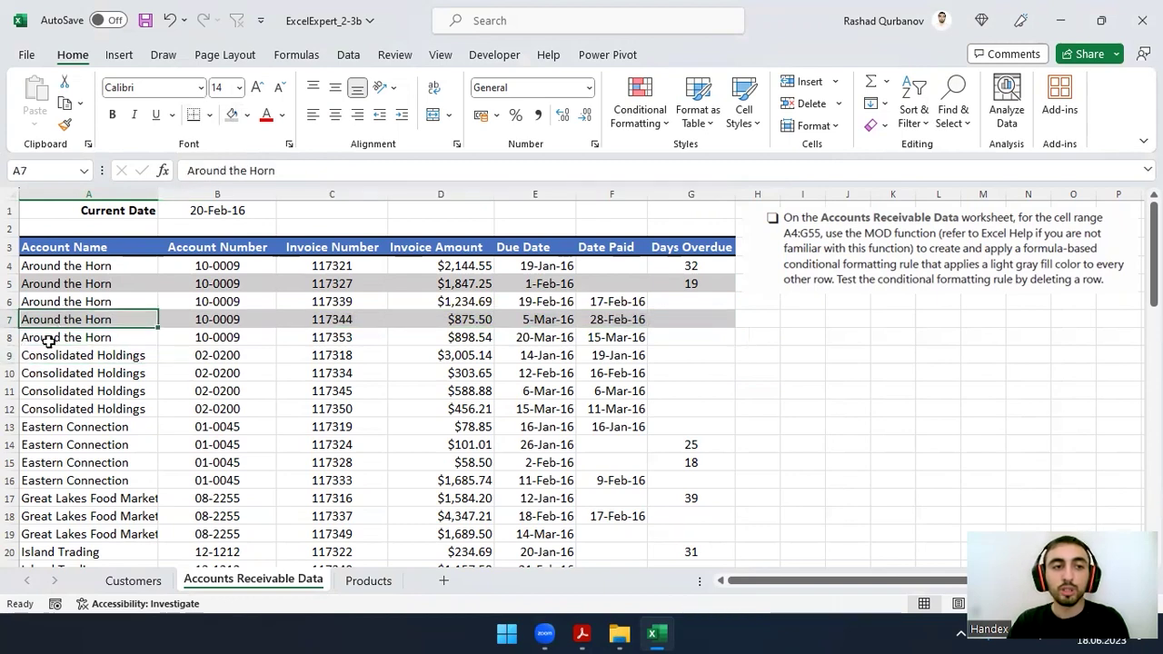
pyautogui.click(46, 355)
pyautogui.click(46, 319)
pyautogui.click(108, 301)
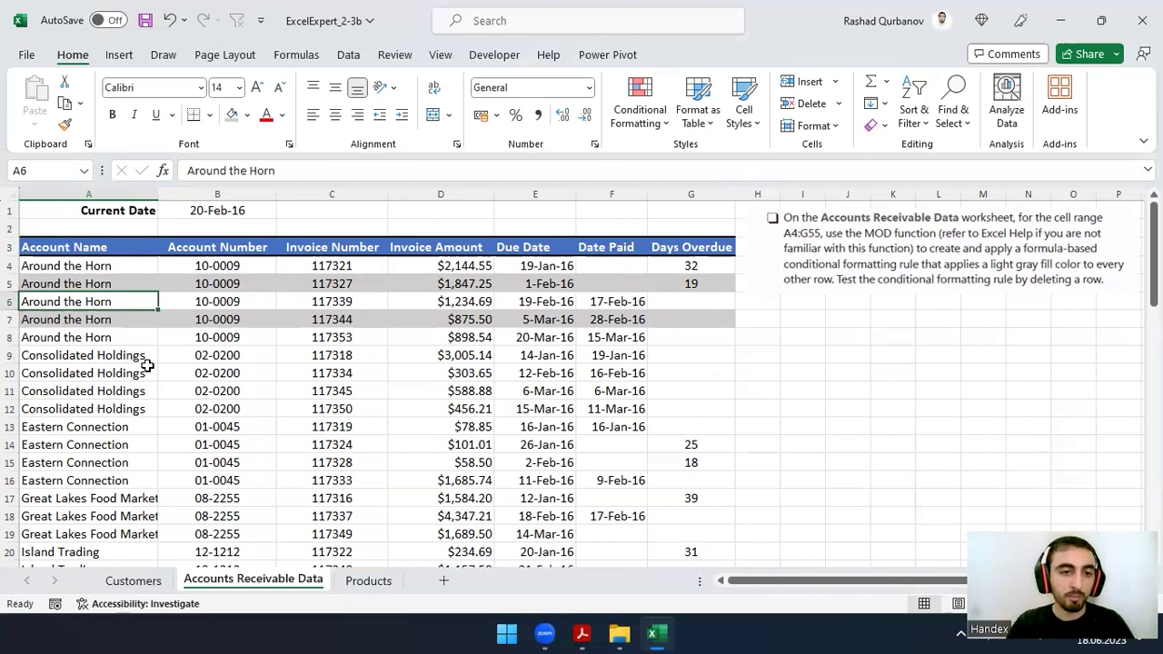
pyautogui.click(8, 320)
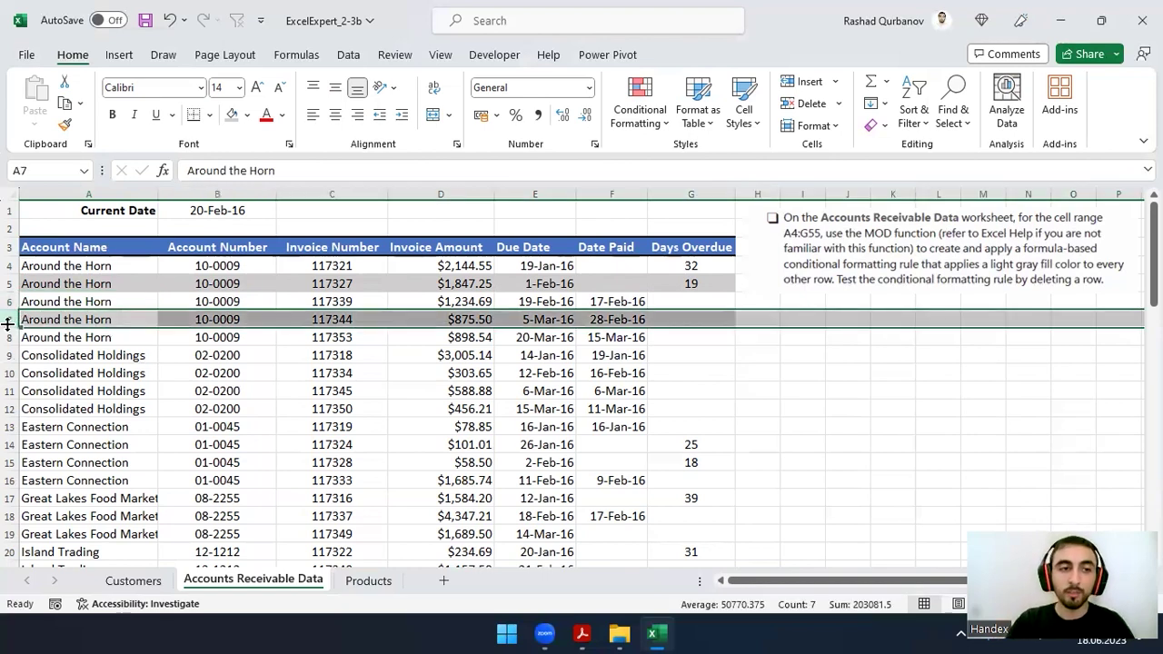
# - Delete row 7 to test the shading and move the instruction box aside
pyautogui.hotkey('ctrl', '-')
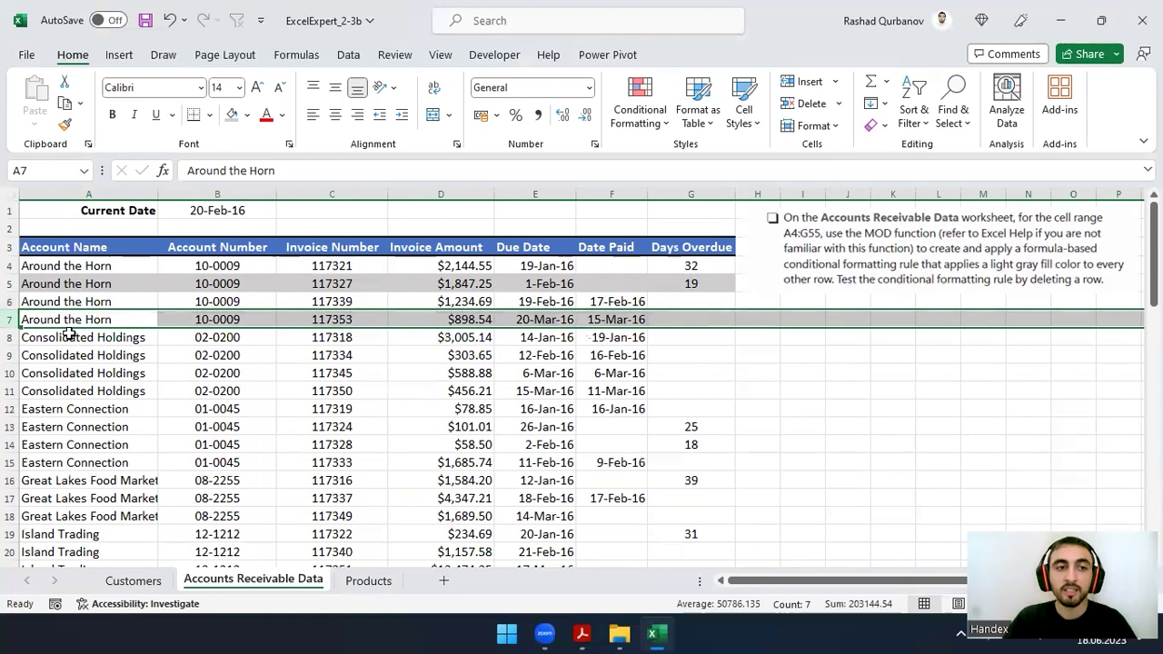
pyautogui.moveTo(65, 319); pyautogui.dragTo(674, 319)
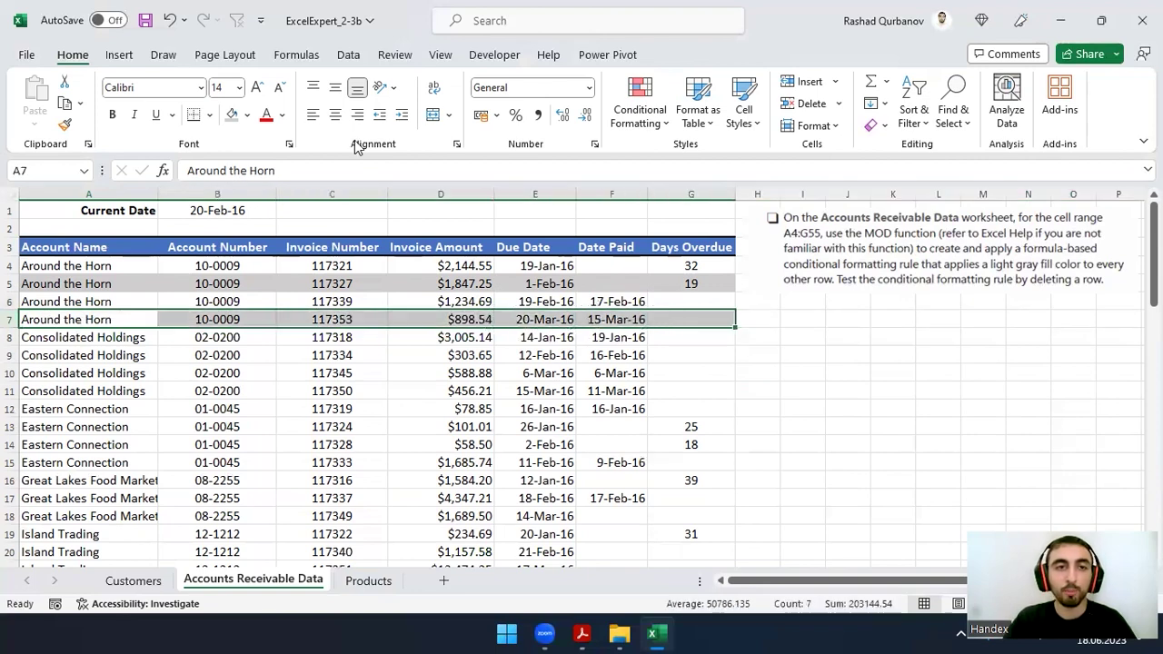
pyautogui.click(452, 481)
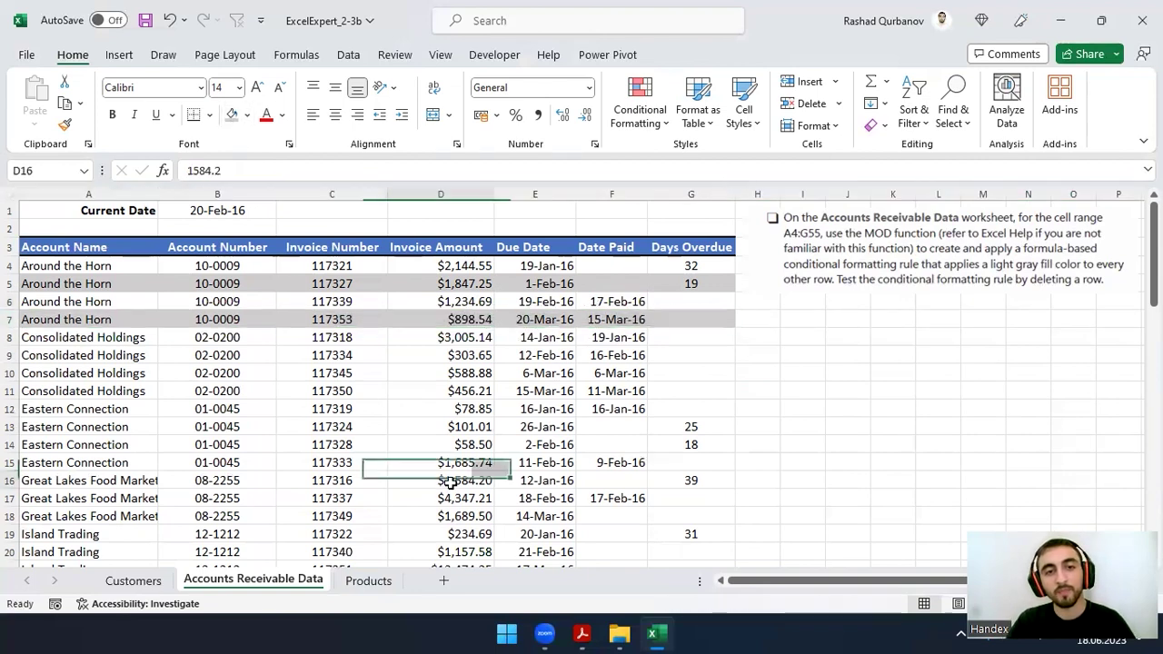
pyautogui.moveTo(827, 261); pyautogui.dragTo(939, 261)
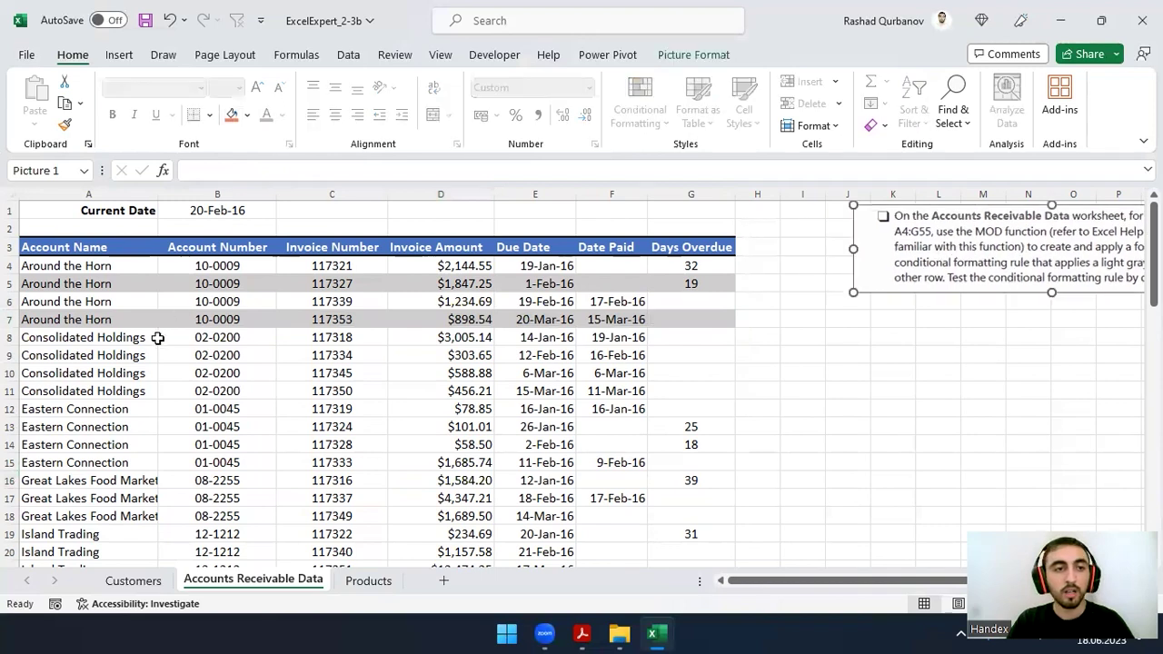
pyautogui.moveTo(125, 355); pyautogui.dragTo(691, 355)
# - Undo the row 7 deletion and shading, shift the instruction box right, and select H4
pyautogui.hotkey('ctrl', 'z')
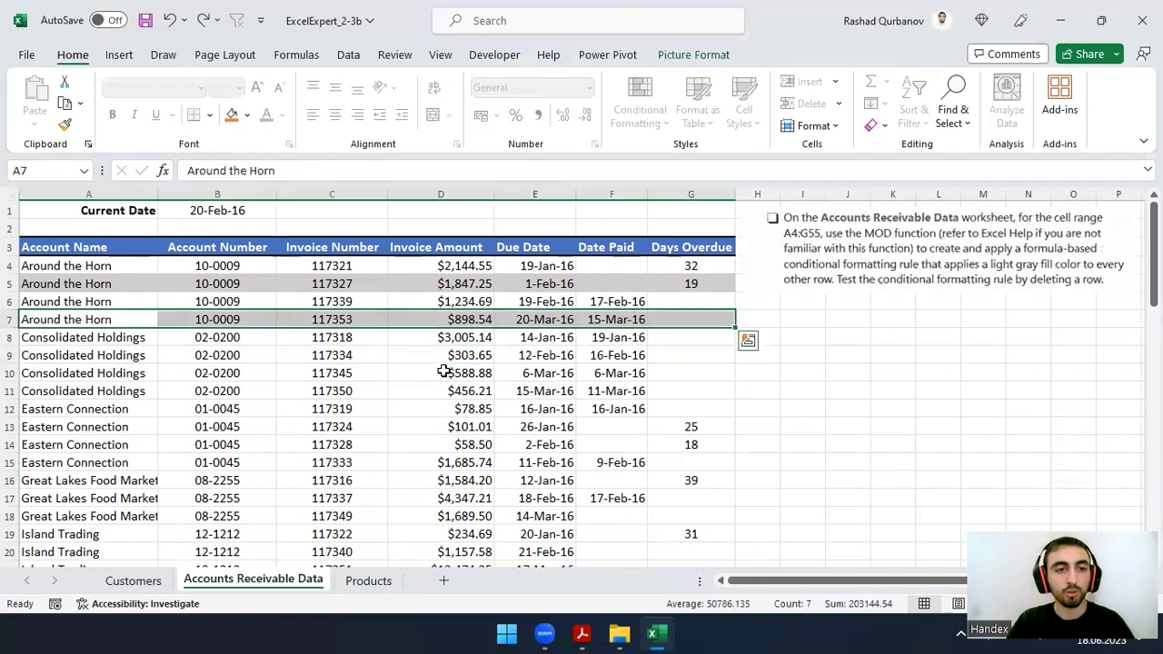
pyautogui.hotkey('ctrl', 'z')
pyautogui.hotkey('ctrl', 'z')
pyautogui.hotkey('ctrl', 'z')
pyautogui.click(758, 372)
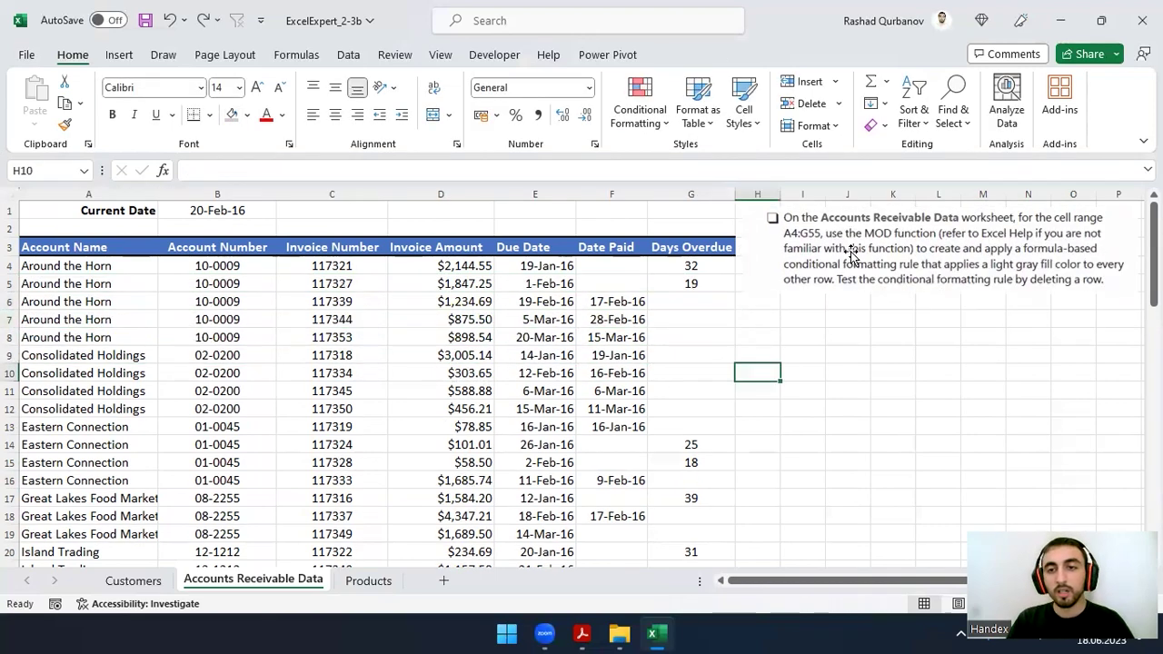
pyautogui.moveTo(851, 254); pyautogui.dragTo(956, 249)
pyautogui.click(764, 265)
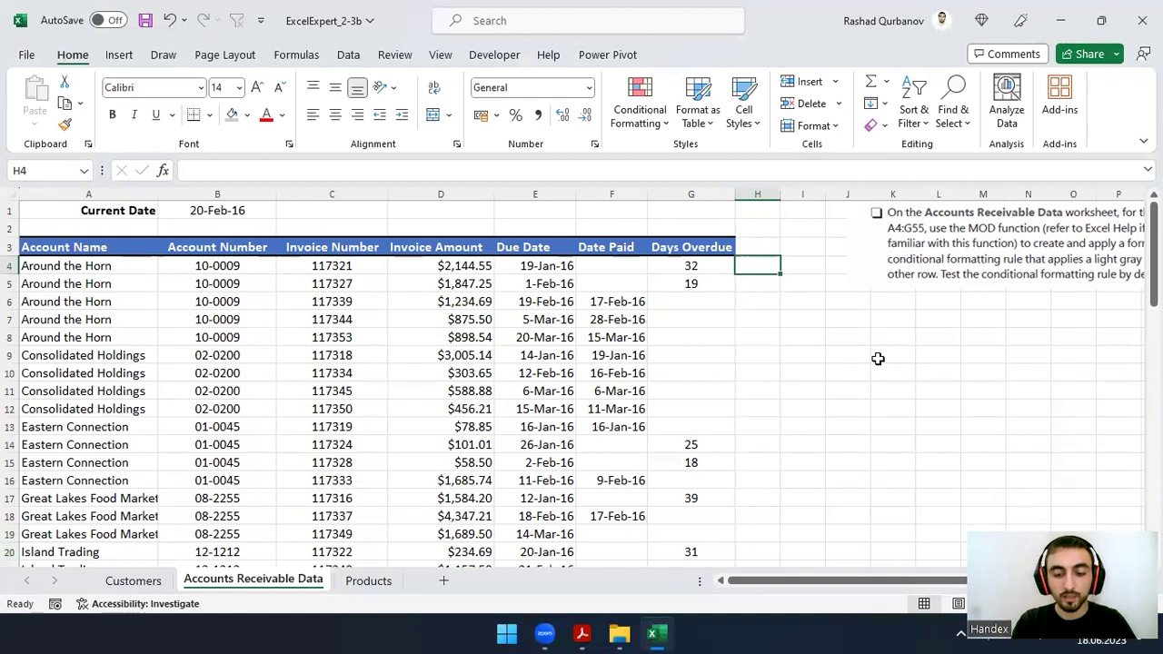
# - Test =MOD(10,3) in H4, then clear the result
pyautogui.write('=mo')
pyautogui.press('Tab')
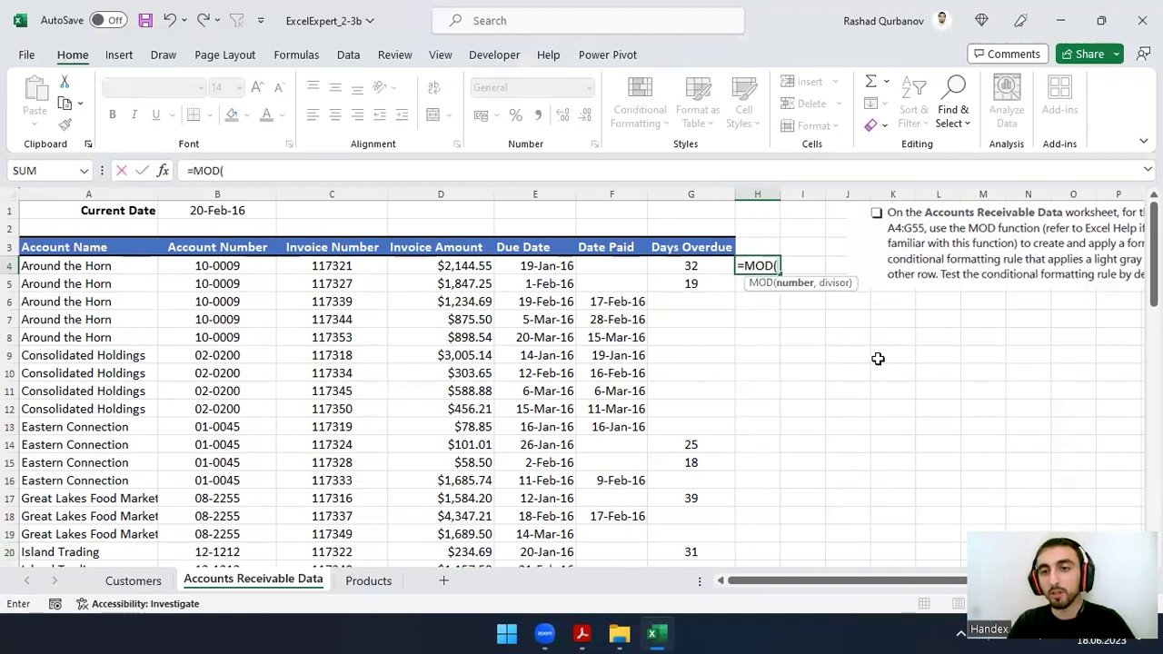
pyautogui.write('10,3')
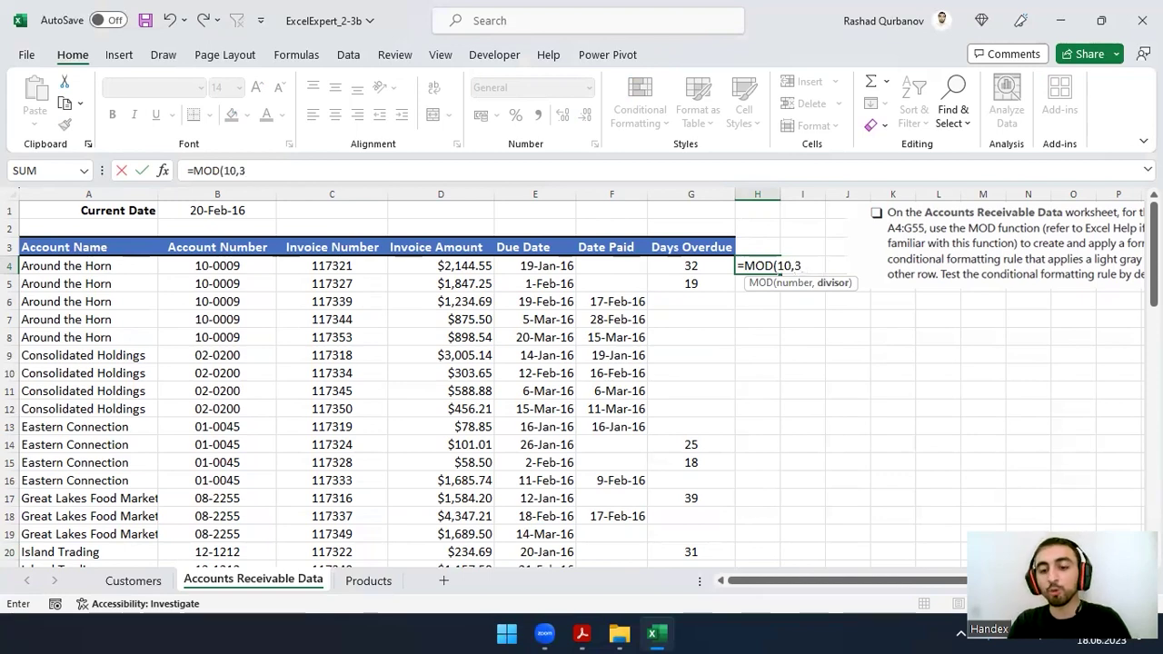
pyautogui.write(')')
pyautogui.press('Return')
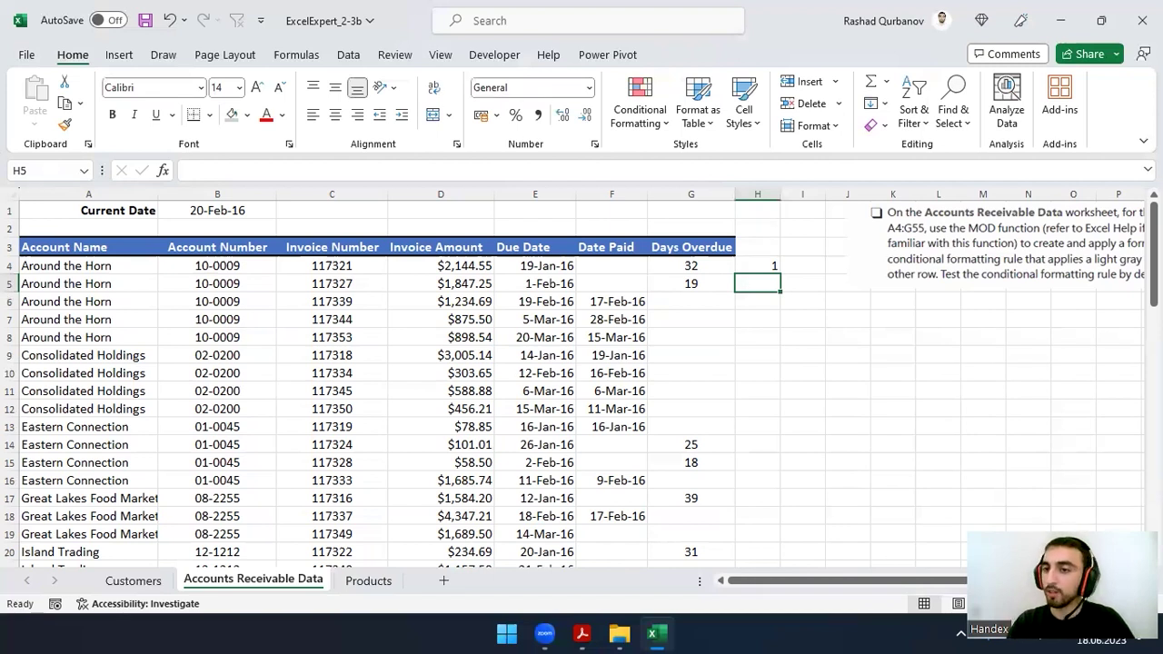
pyautogui.click(757, 266)
pyautogui.press('Delete')
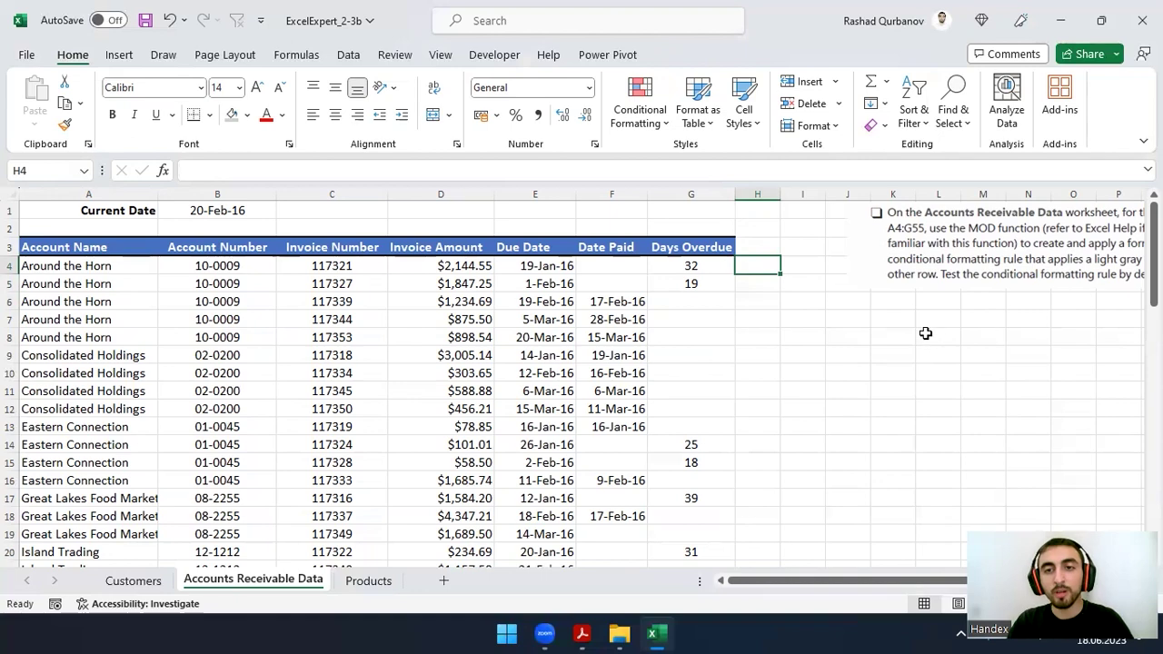
# - Enter =ROW(I11) in H4, returning 11
pyautogui.write('=ro')
pyautogui.press('Down')
pyautogui.press('Down')
pyautogui.press('Down')
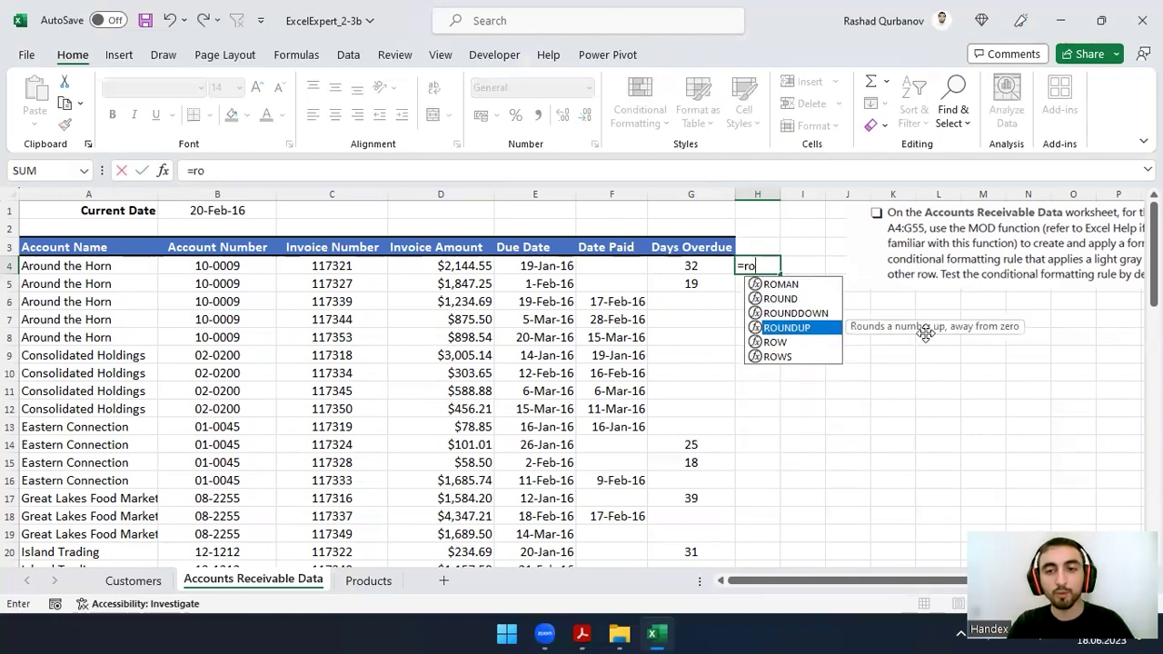
pyautogui.press('Down')
pyautogui.press('Tab')
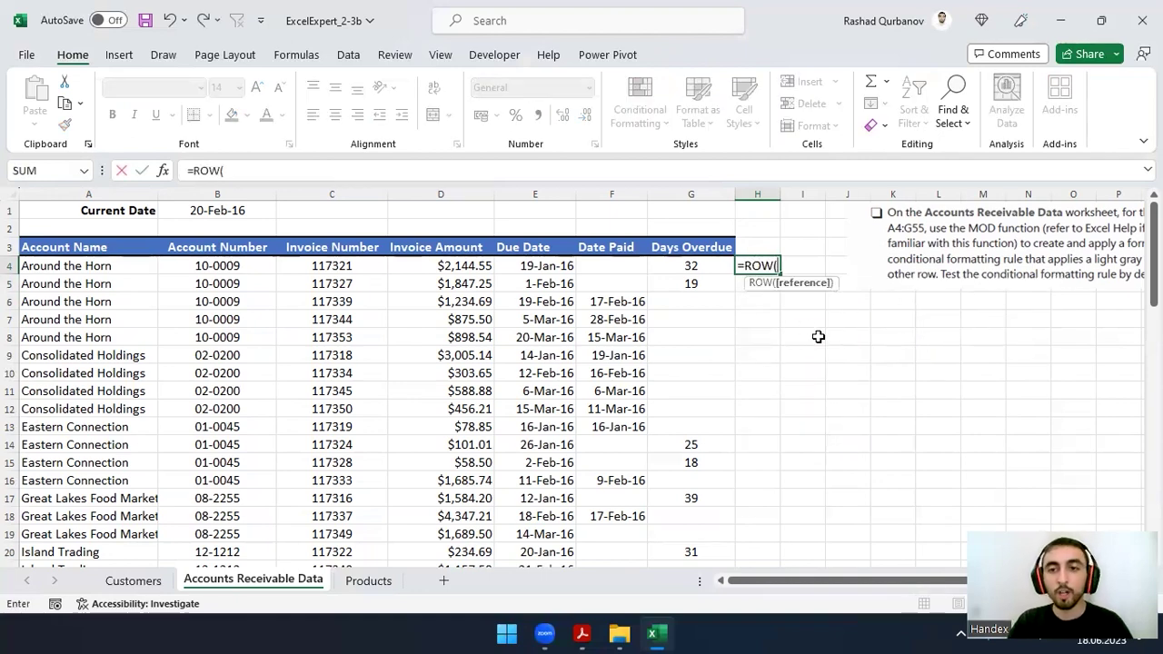
pyautogui.click(818, 391)
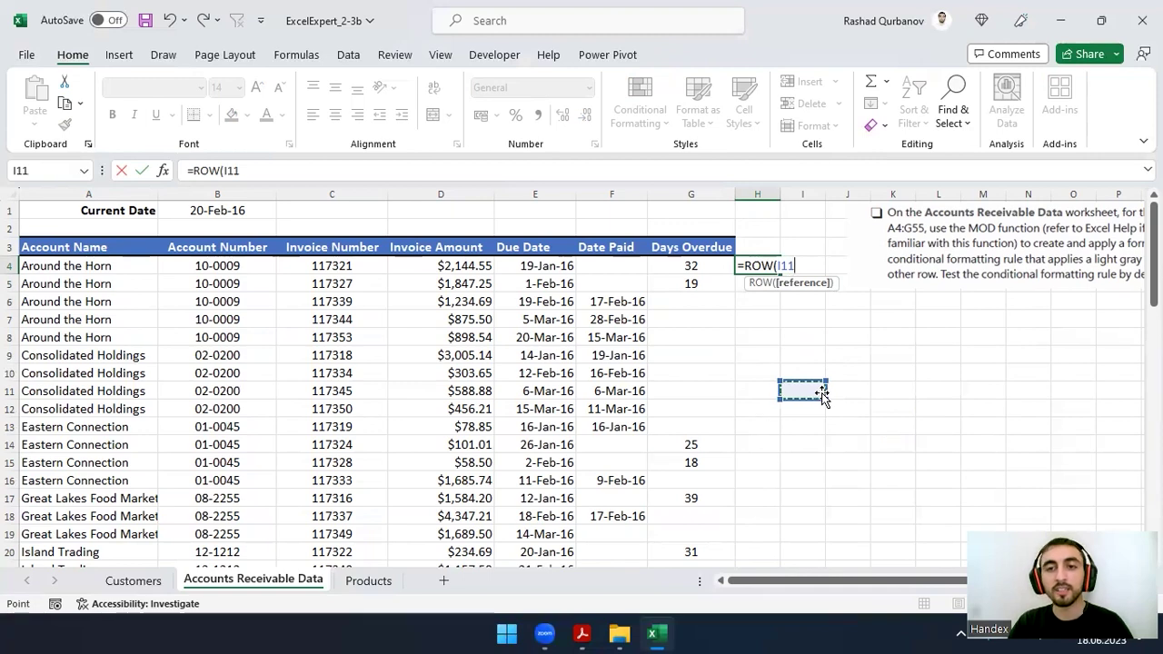
pyautogui.press('Return')
# - Edit the H4 formula to =ROW() so it shows 4
pyautogui.doubleClick(766, 265)
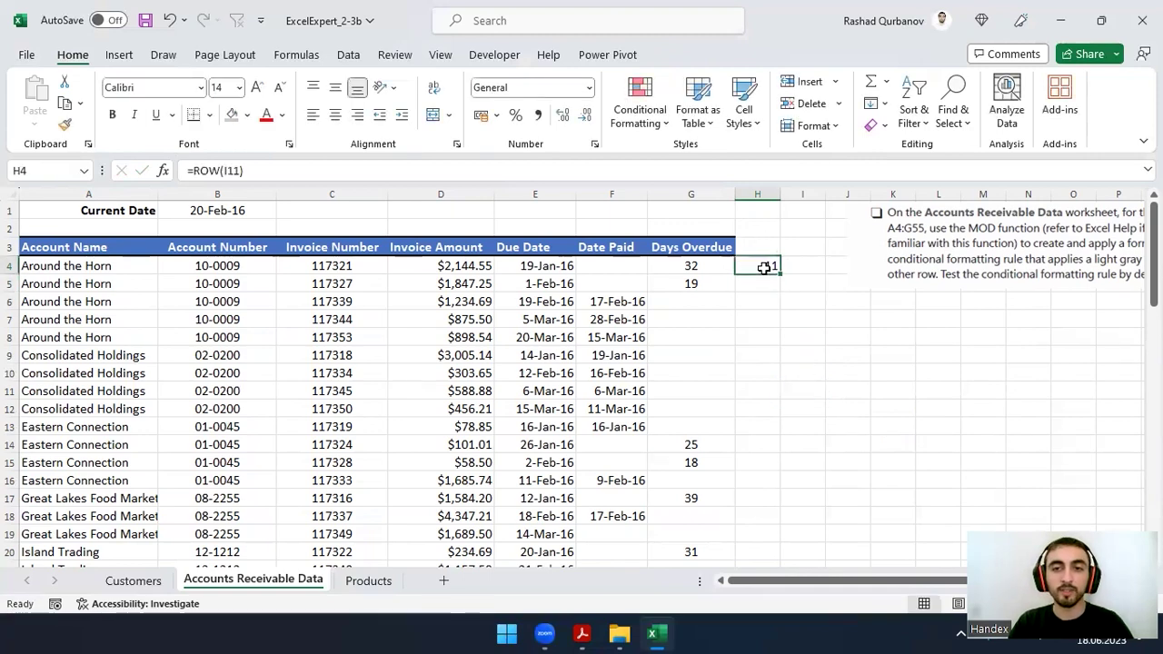
pyautogui.click(803, 266)
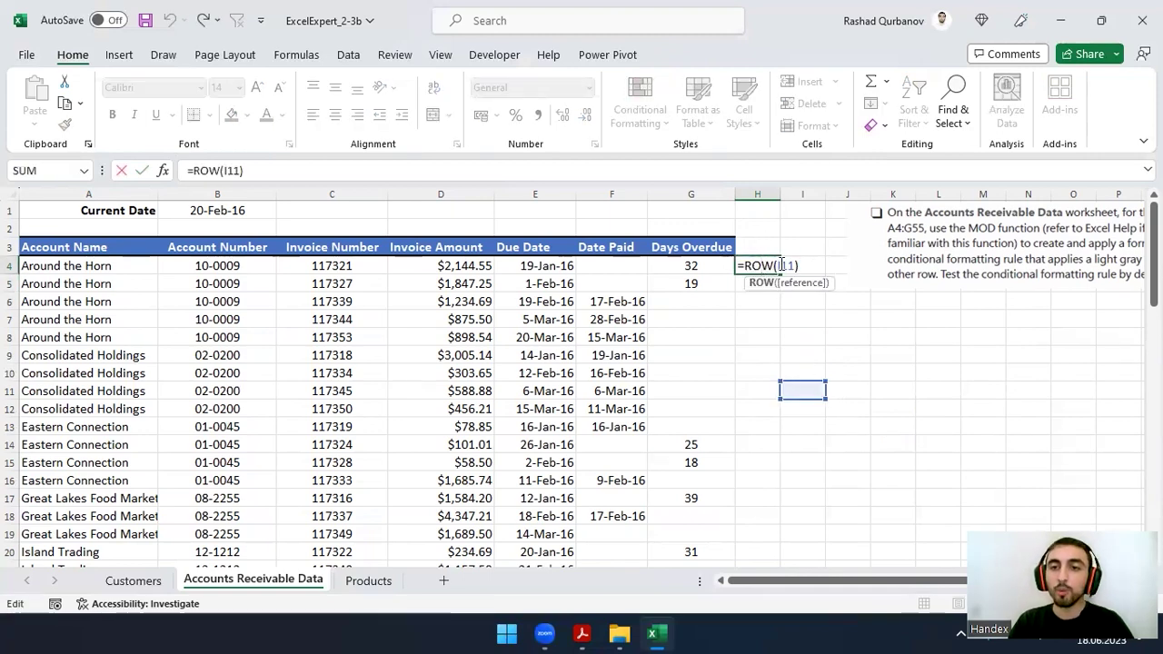
pyautogui.press('BackSpace')
pyautogui.press('BackSpace')
pyautogui.press('BackSpace')
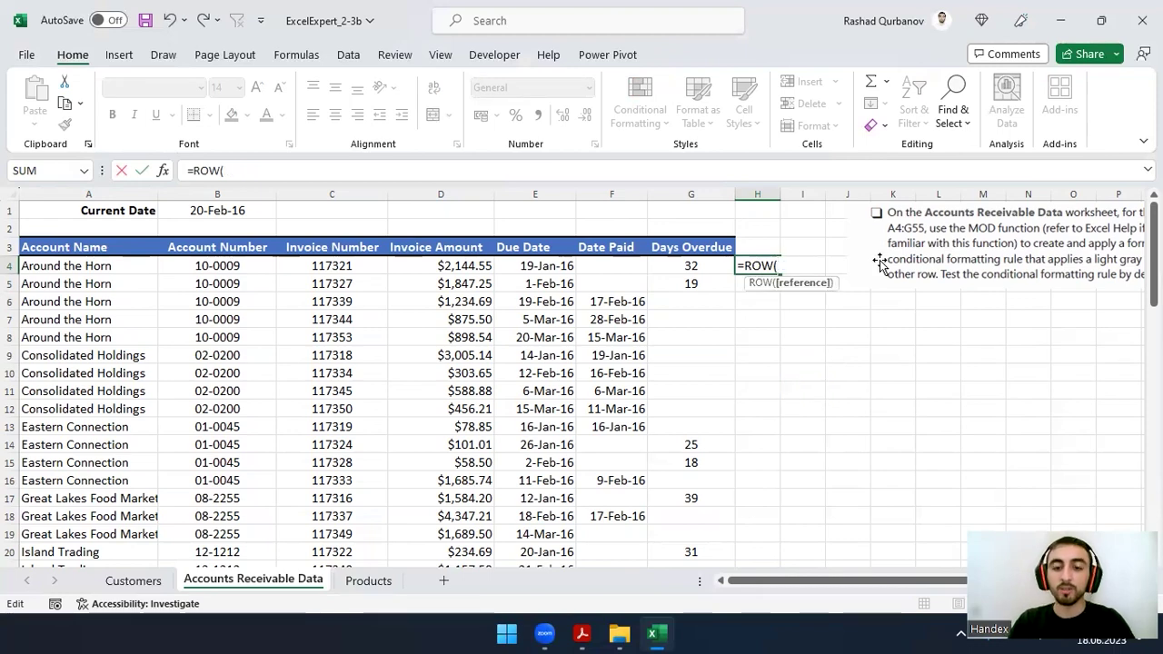
pyautogui.write(')')
pyautogui.press('Return')
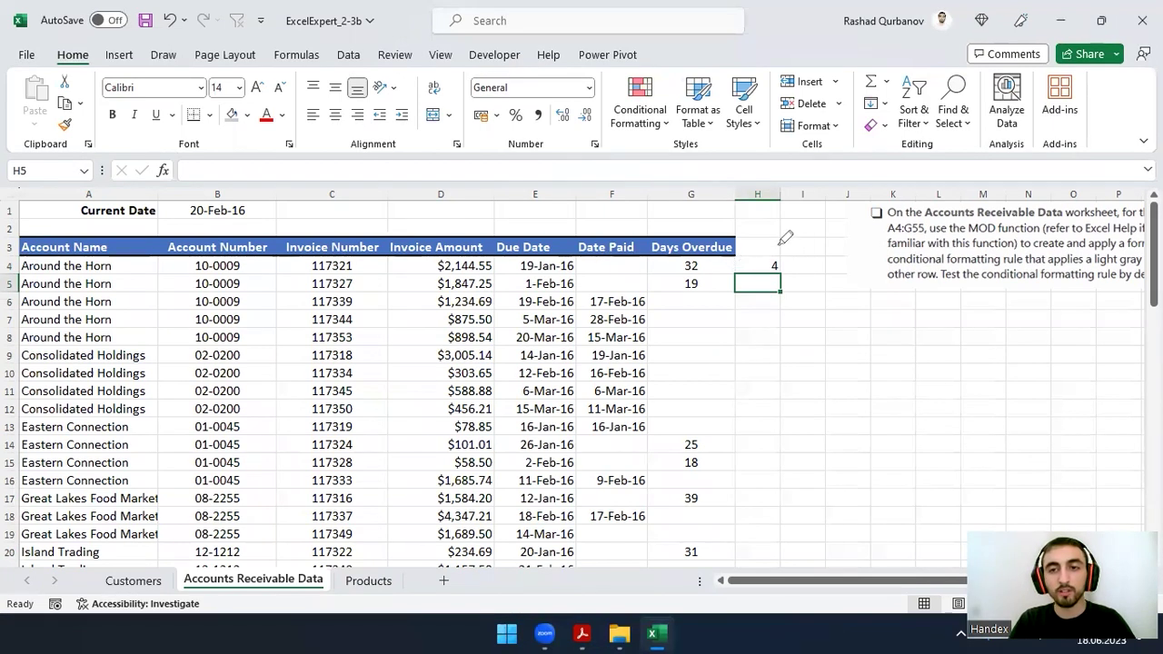
# - Clear H4 and re-enter =ROW() from the function suggestions
pyautogui.moveTo(771, 247); pyautogui.dragTo(791, 260)
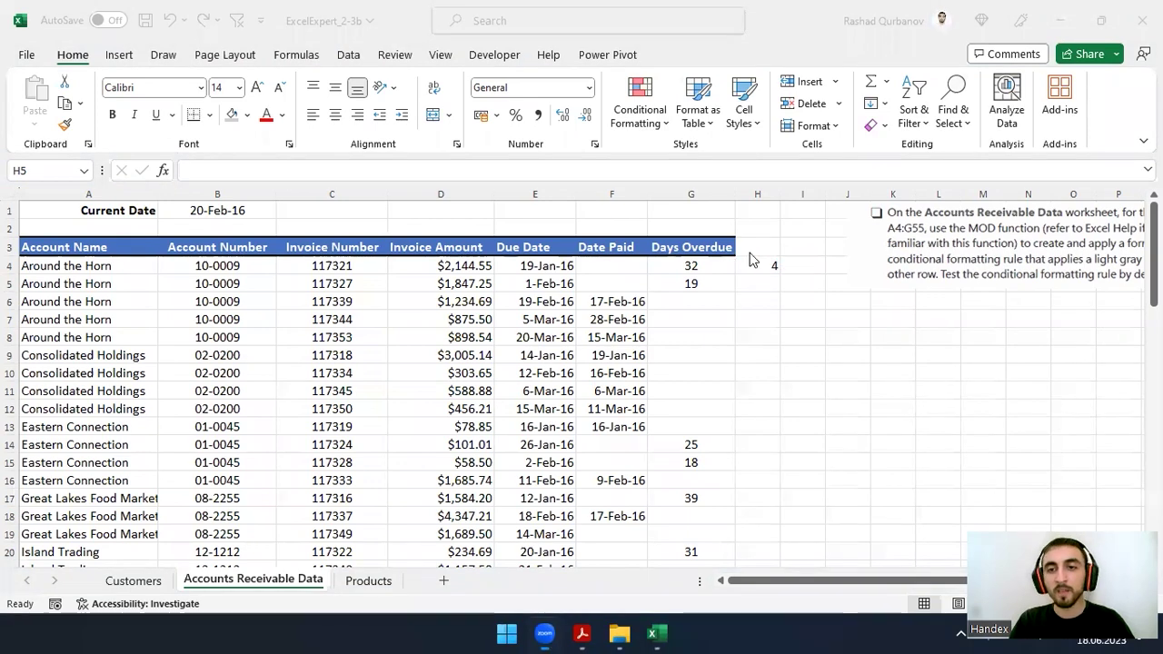
pyautogui.click(779, 265)
pyautogui.press('Delete')
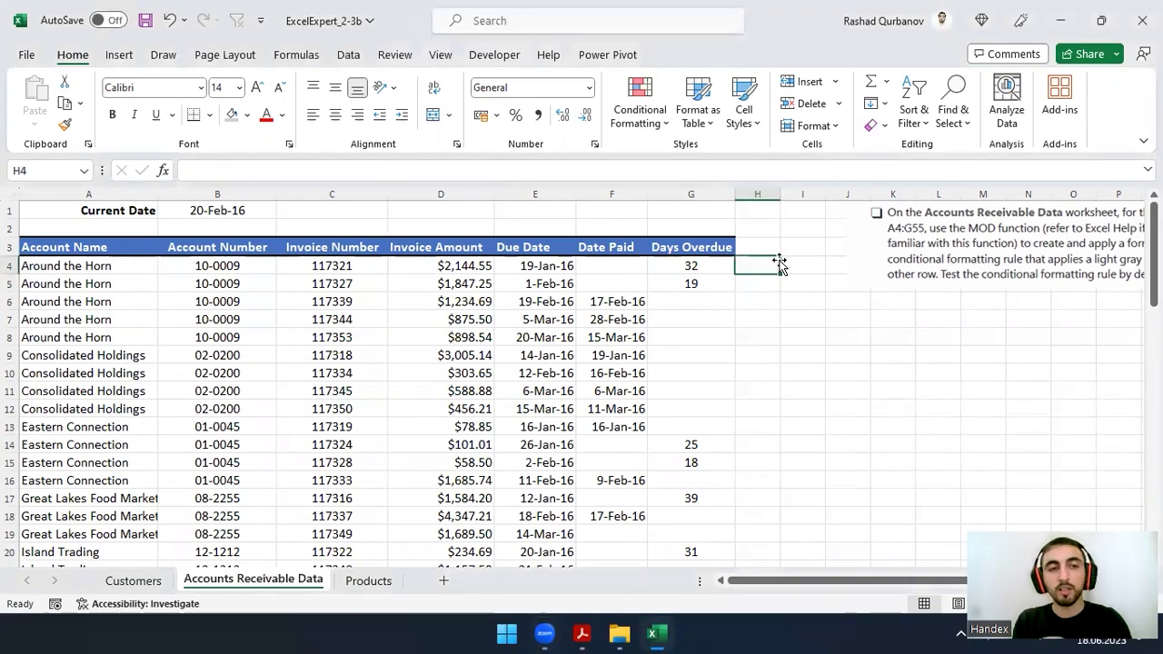
pyautogui.write('=ro')
pyautogui.press('Down')
pyautogui.press('Down')
pyautogui.press('Down')
pyautogui.press('Down')
pyautogui.press('Tab')
pyautogui.press('Return')
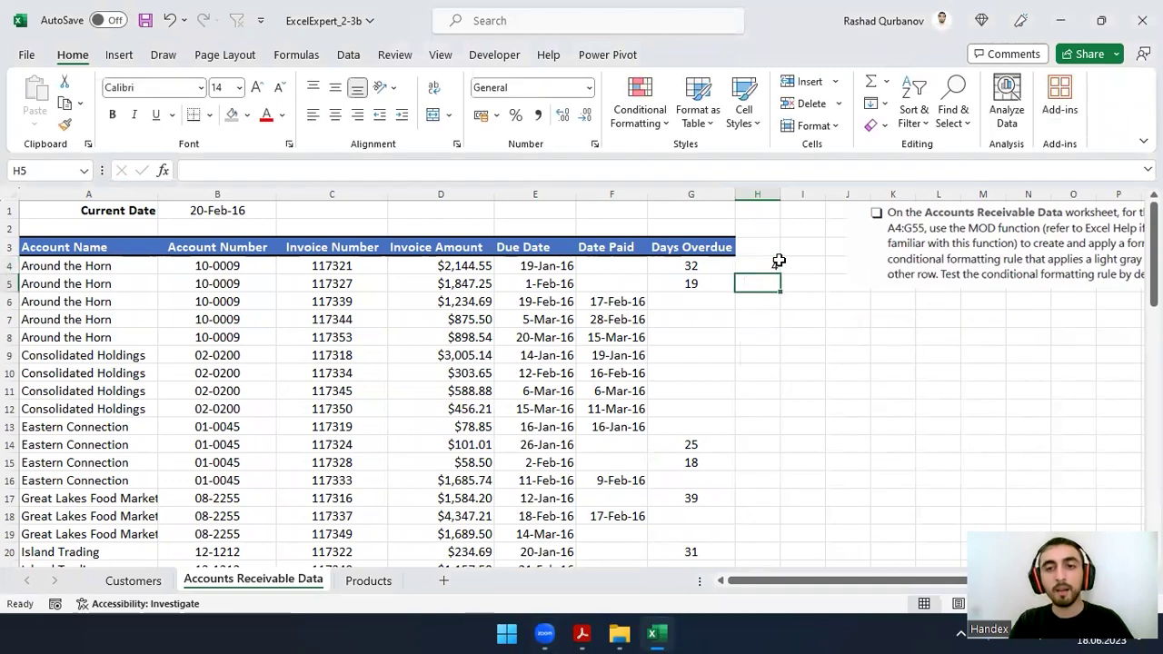
# - Copy the =ROW() formula in H4 and move down to row 55 in column H
pyautogui.click(779, 265)
pyautogui.hotkey('ctrl', 'c')
pyautogui.press('Left')
pyautogui.press('Left')
pyautogui.press('Down')
pyautogui.press('Down')
pyautogui.press('Left')
pyautogui.hotkey('ctrl', 'Down')
pyautogui.press('Right')
pyautogui.press('Right')
pyautogui.press('Right')
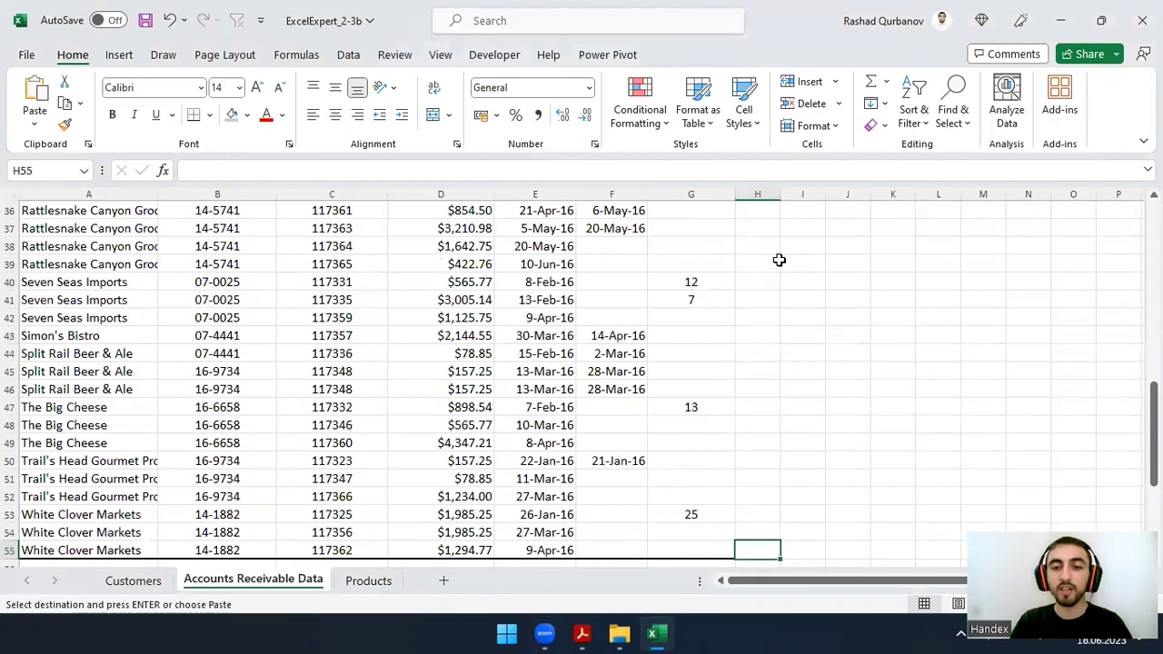
# - Paste =ROW() into H4:H55 so each cell shows its row number, then return to H4
pyautogui.hotkey('ctrl', 'shift', 'Up')
pyautogui.press('Return')
pyautogui.scroll(1, 790, 247)
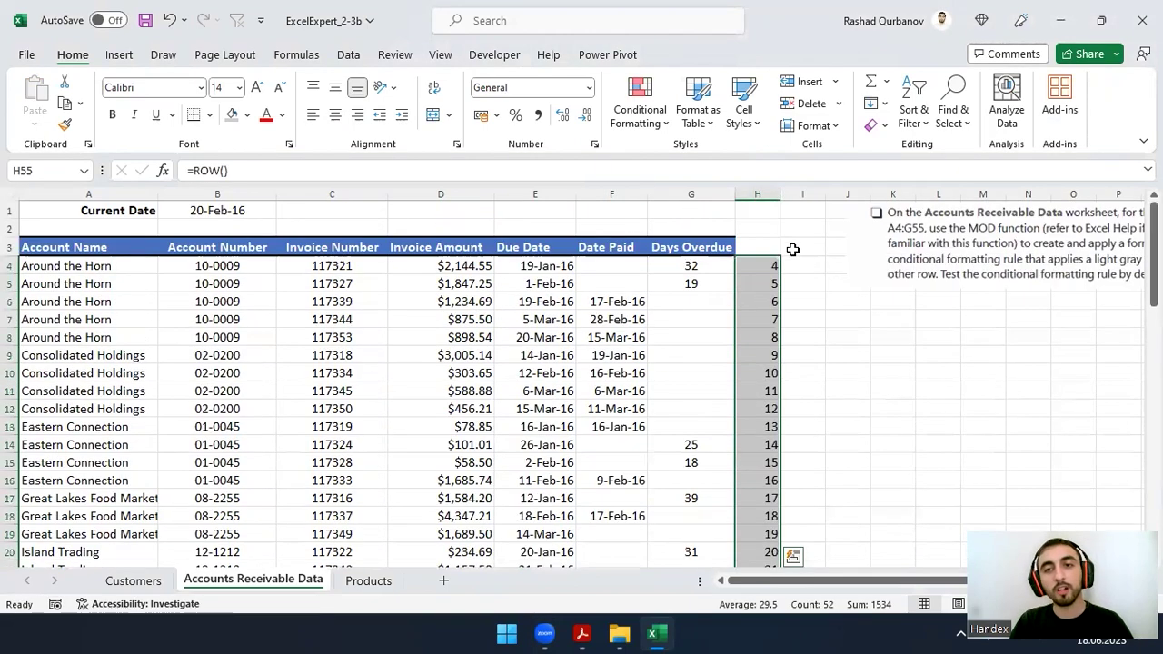
pyautogui.click(770, 269)
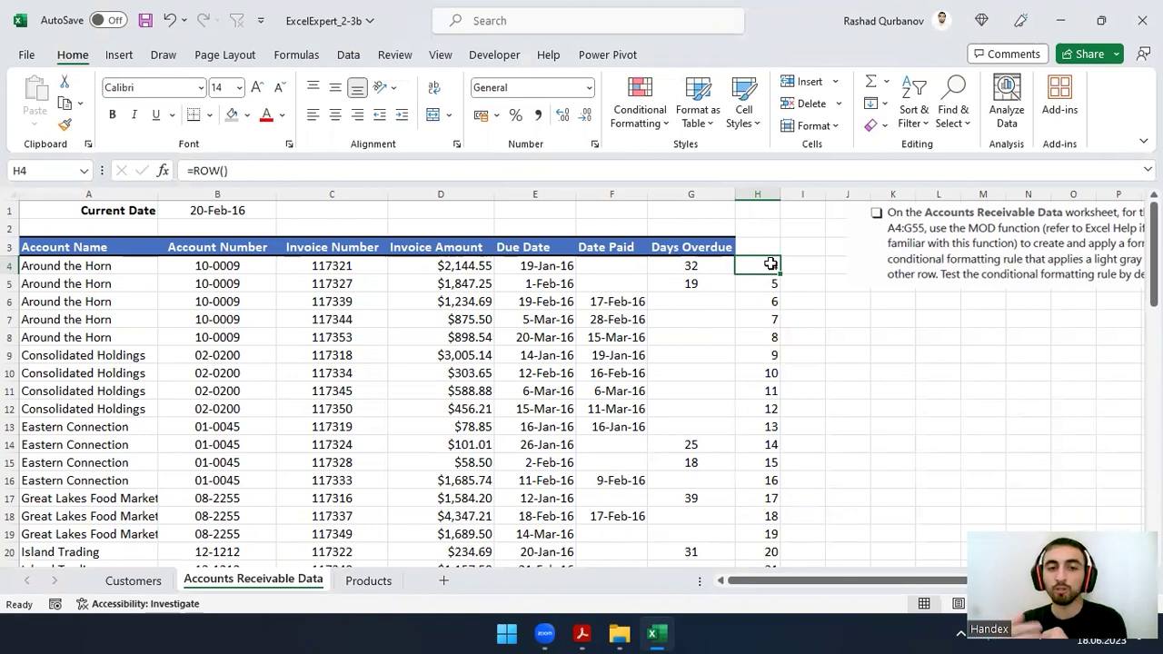
pyautogui.press('F2')
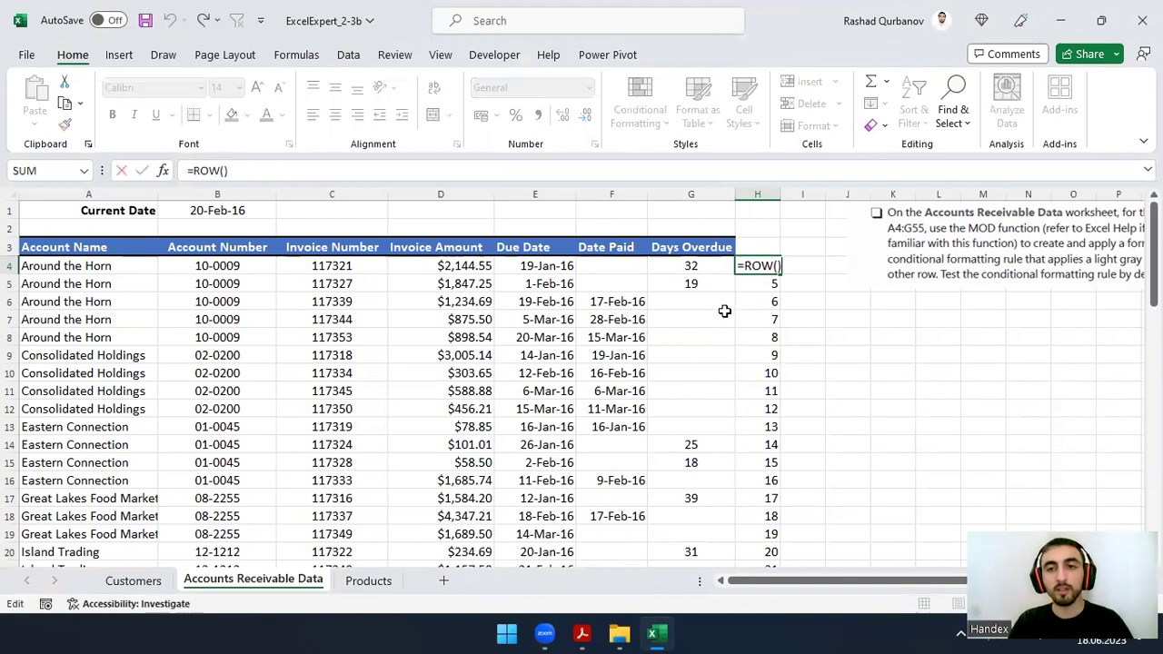
# - Rewrite H4 as =MOD(ROW(),2) after a #NAME? error
pyautogui.write('mod(')
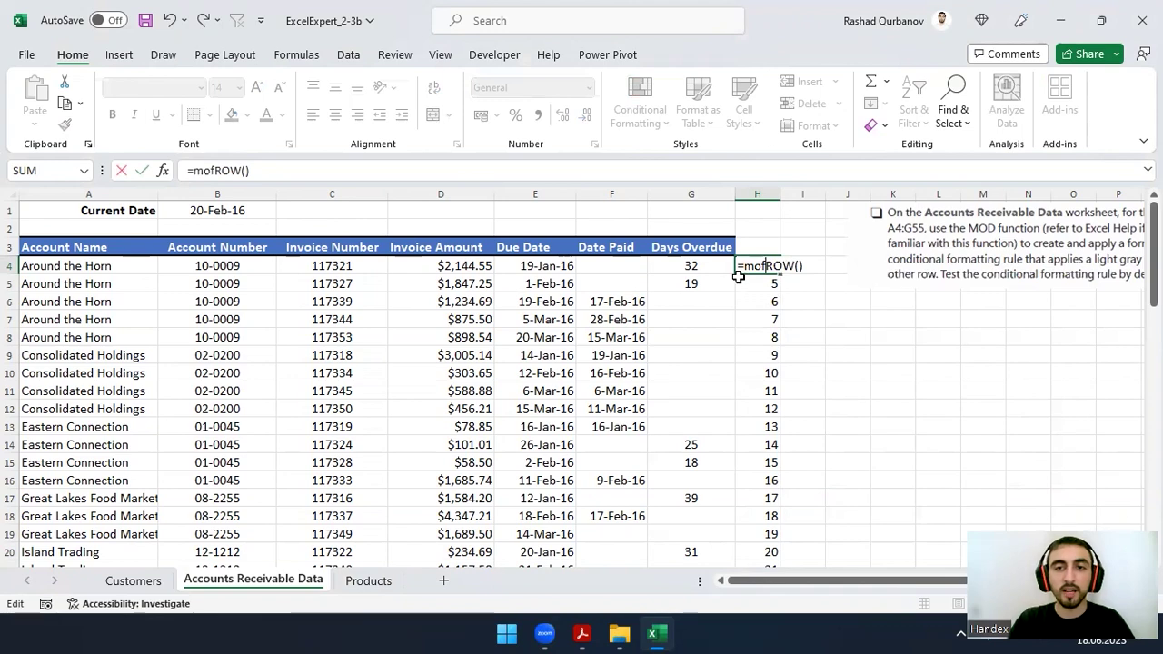
pyautogui.press('Tab')
pyautogui.press('Left')
pyautogui.write('=mod')
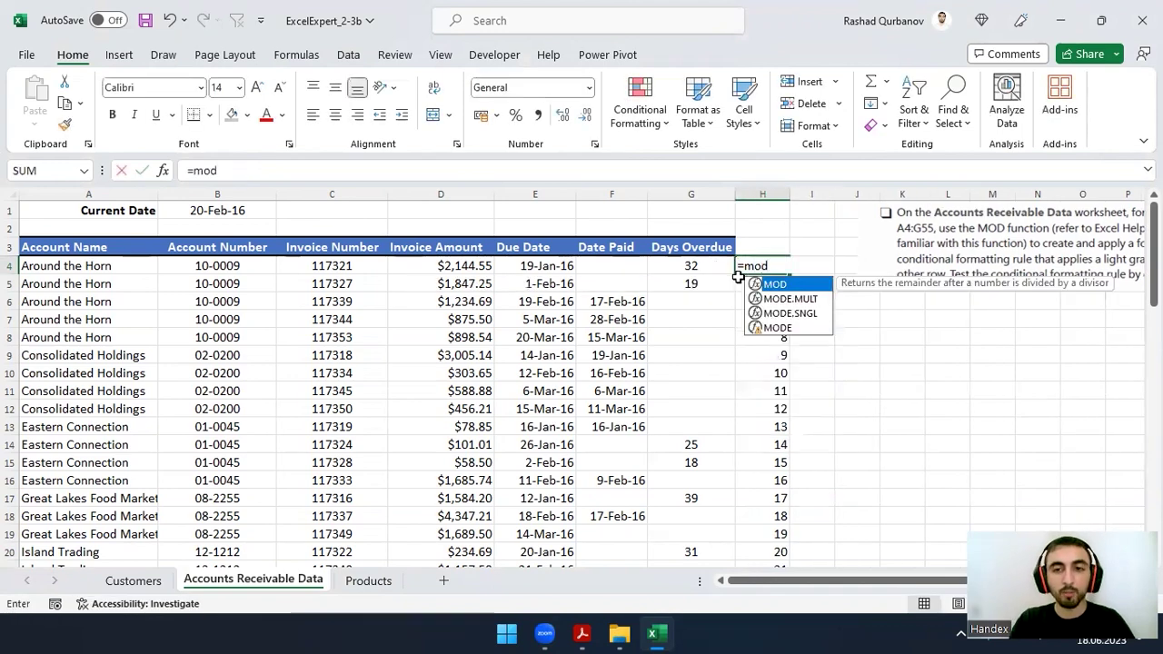
pyautogui.press('Tab')
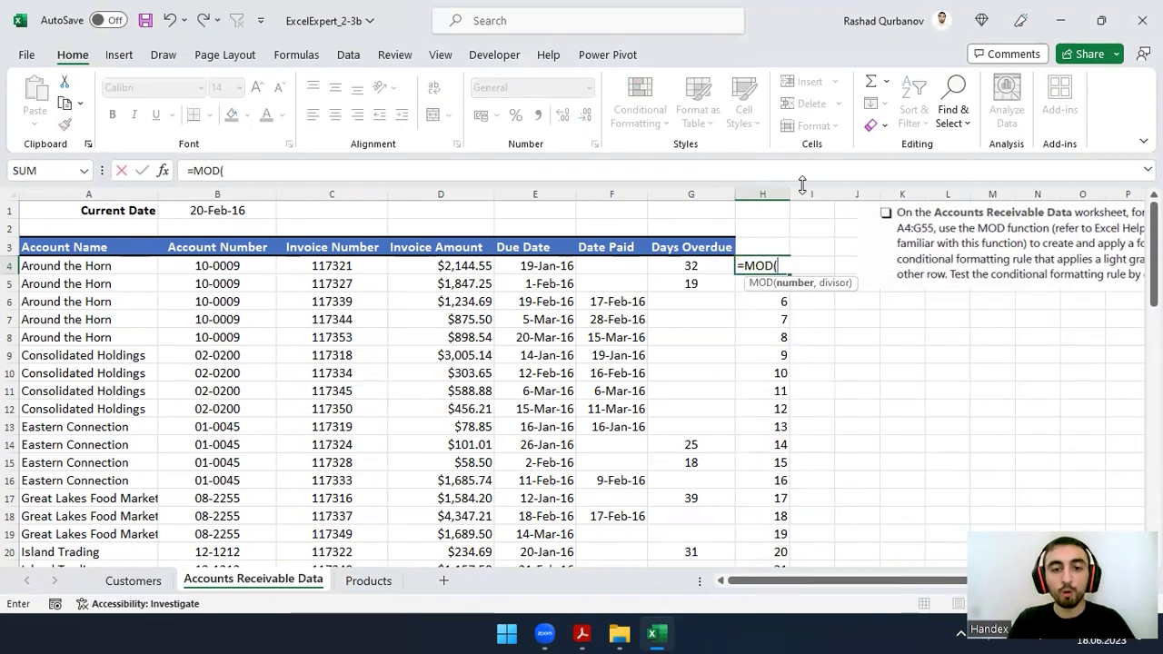
pyautogui.write('ro')
pyautogui.press('Down')
pyautogui.press('Down')
pyautogui.press('Down')
pyautogui.press('Down')
pyautogui.press('Tab')
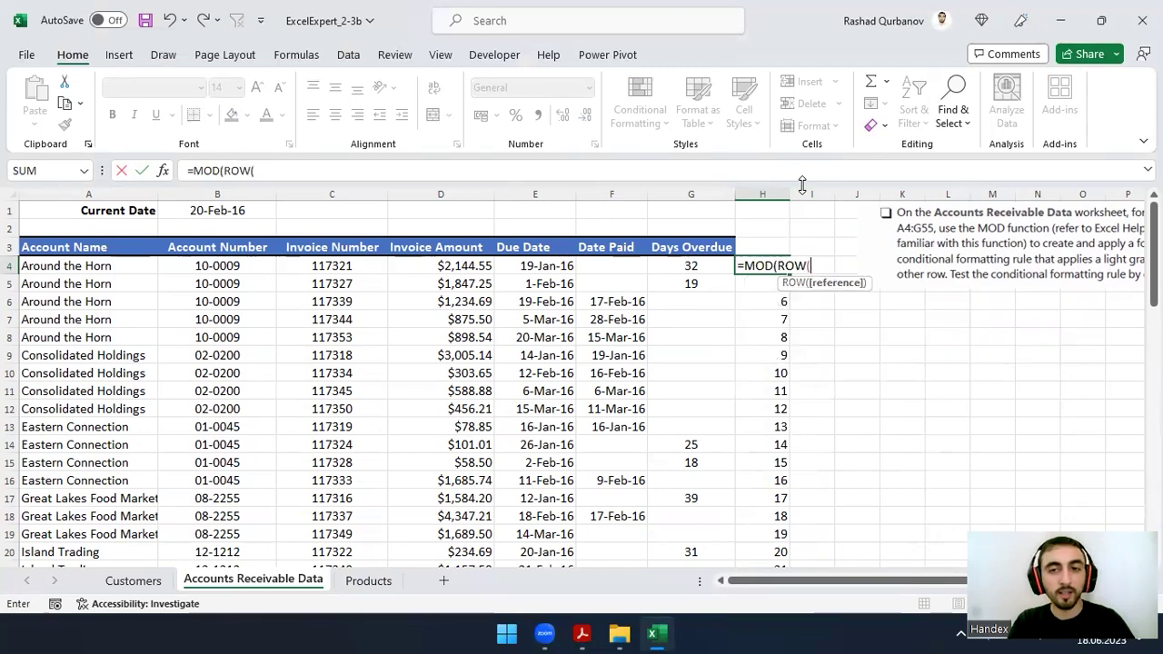
pyautogui.write(')')
pyautogui.write('2)')
pyautogui.press('Return')
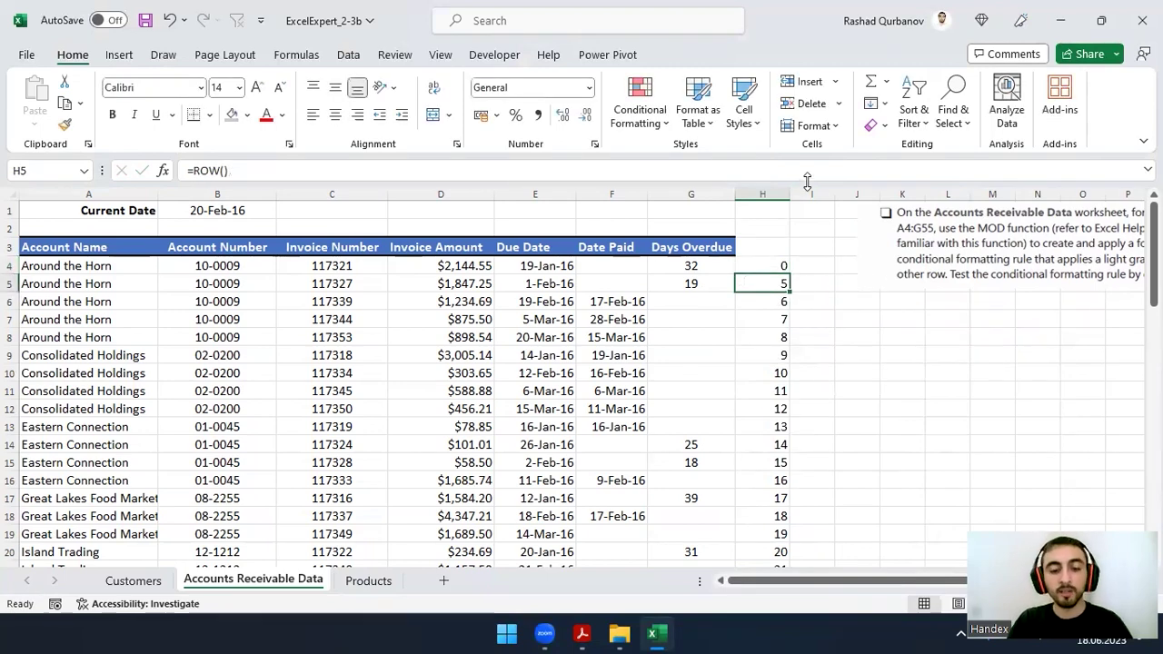
# - Copy =MOD(ROW(),2) down H4:H55 and check H5
pyautogui.press('Up')
pyautogui.hotkey('ctrl', 'c')
pyautogui.hotkey('ctrl', 'shift', 'Down')
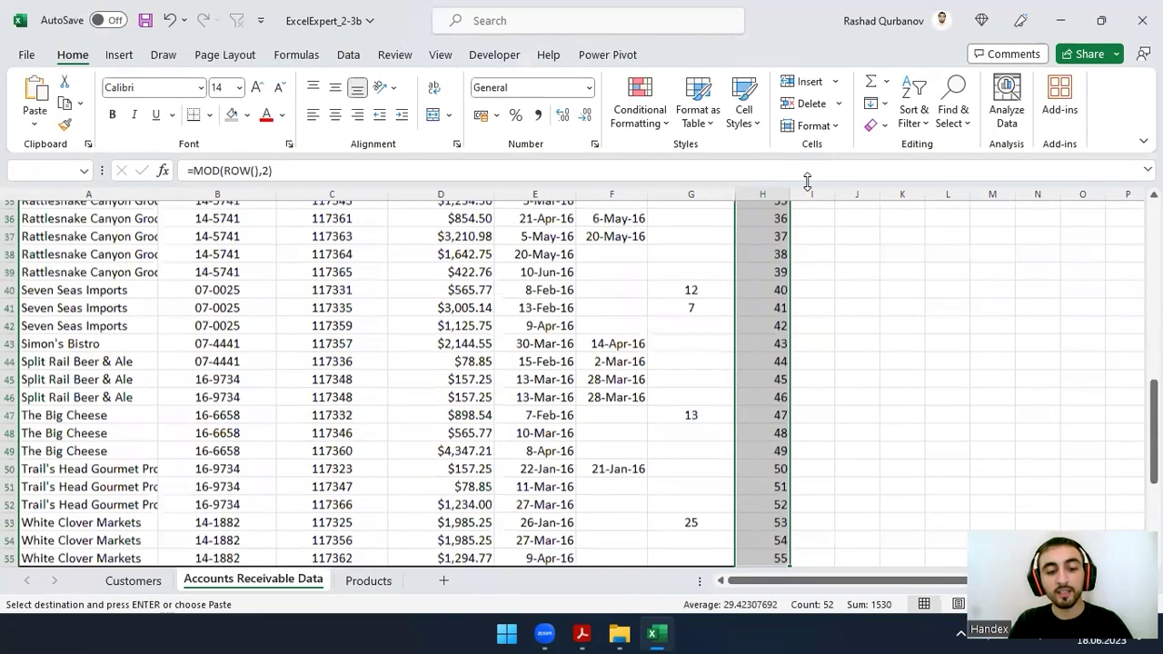
pyautogui.press('Return')
pyautogui.hotkey('ctrl', 'Up')
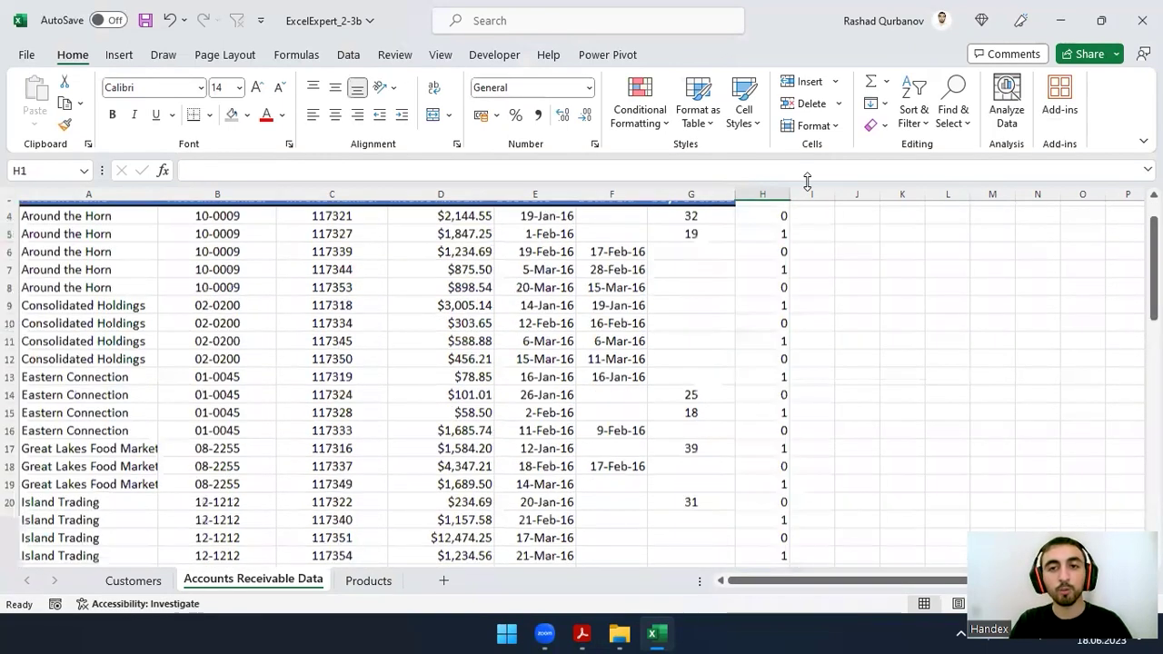
pyautogui.press('Down')
pyautogui.press('Down')
pyautogui.press('Down')
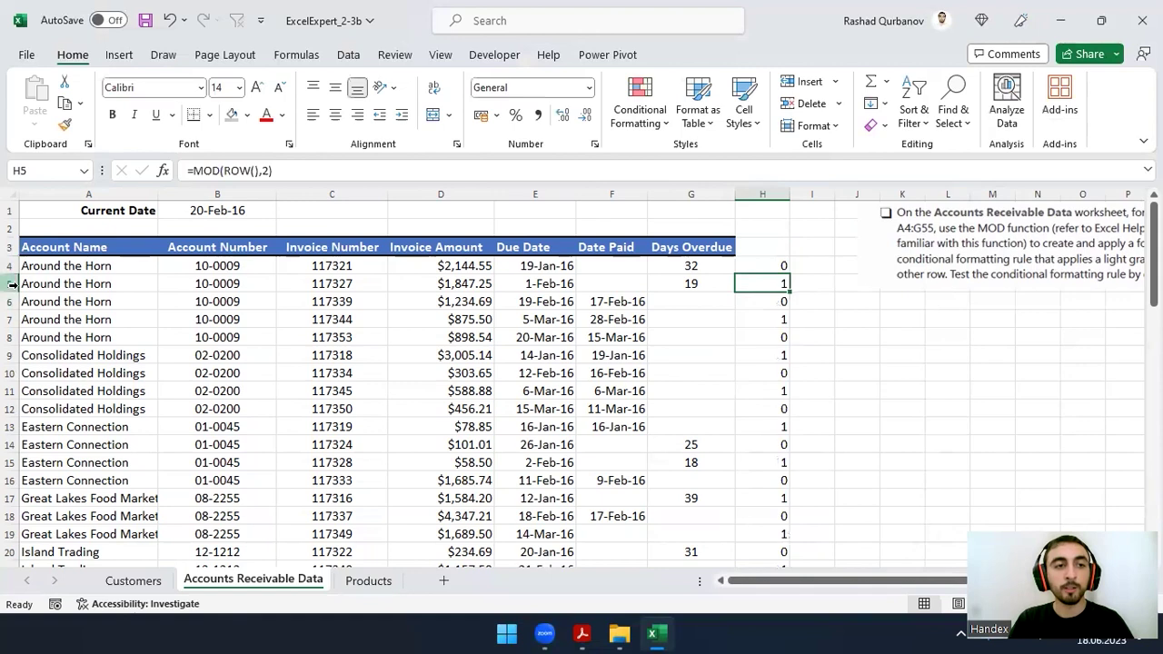
# - Delete row 7 (invoice 117344) and confirm H7 still alternates
pyautogui.click(7, 287)
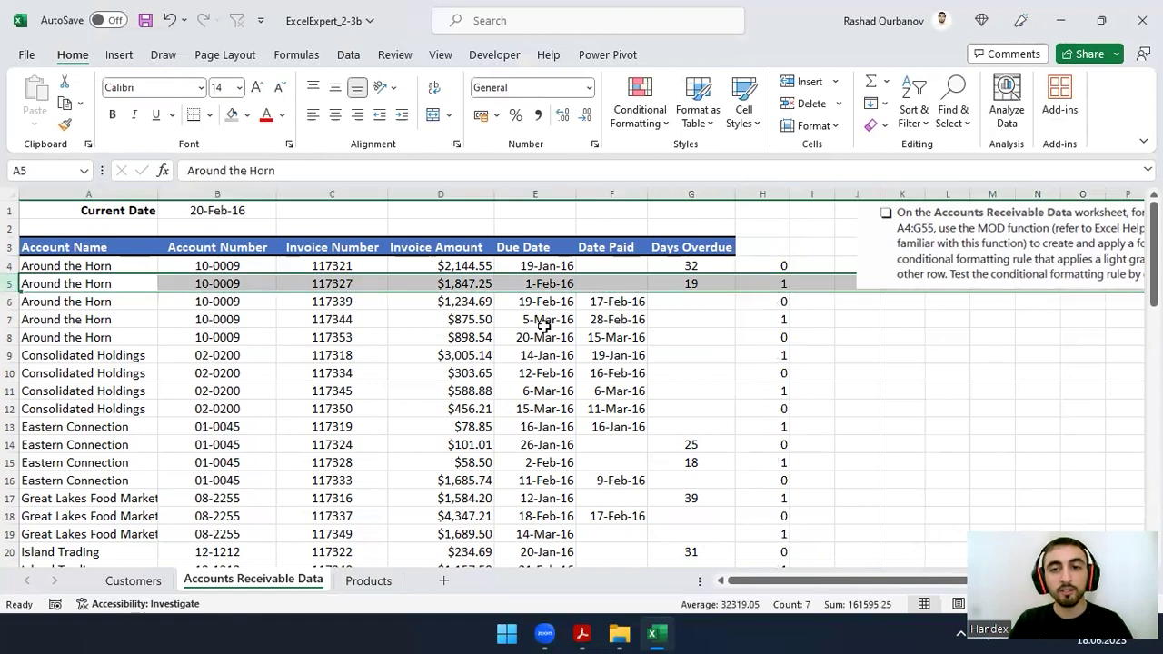
pyautogui.click(9, 319)
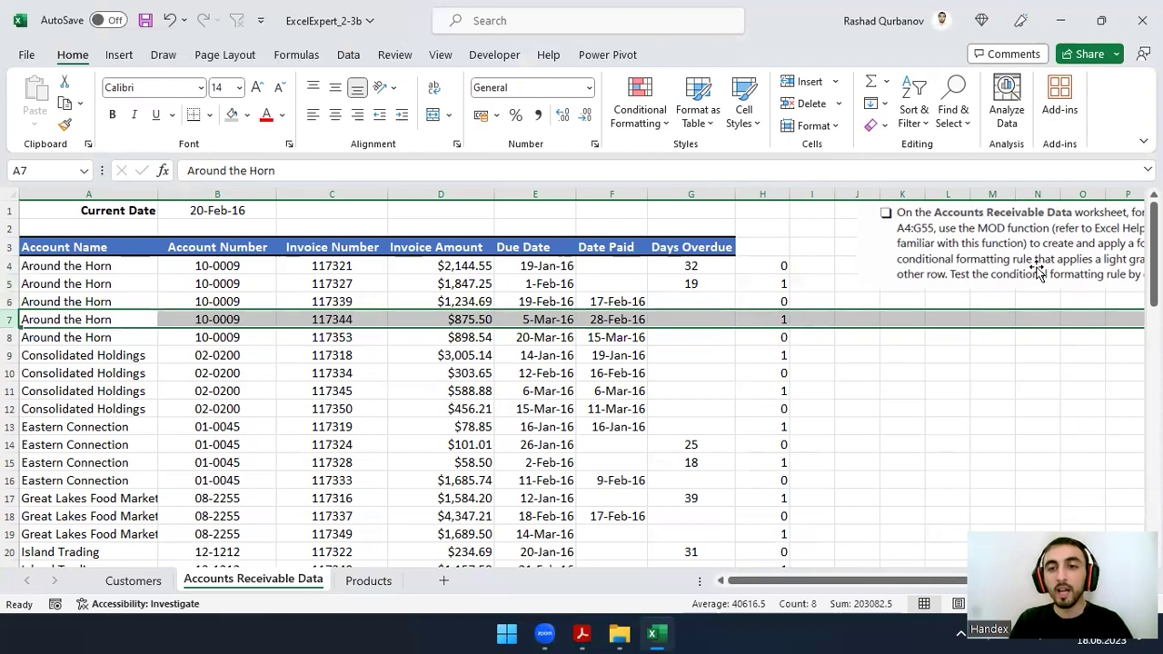
pyautogui.hotkey('ctrl', '-')
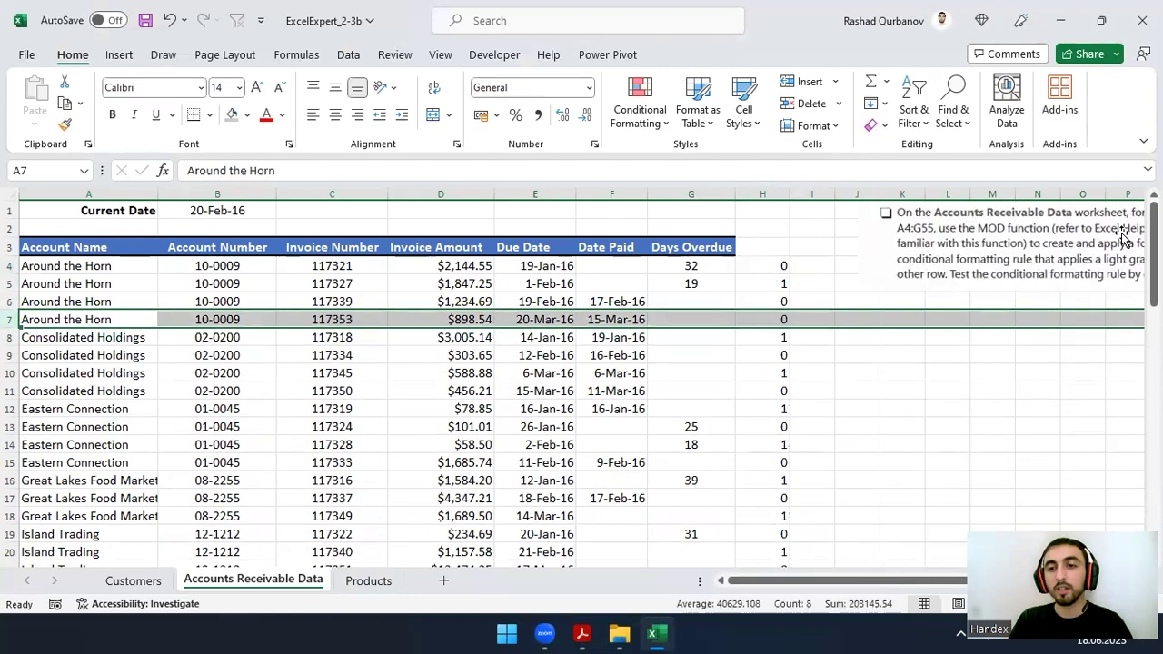
pyautogui.click(762, 314)
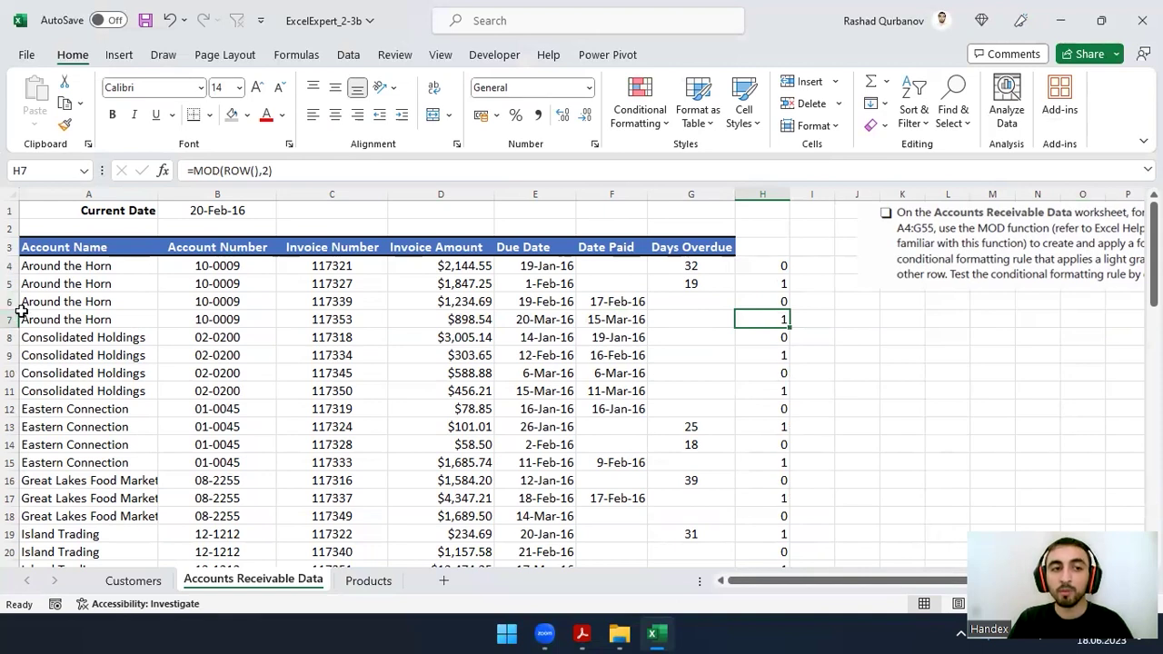
pyautogui.moveTo(35, 319); pyautogui.dragTo(636, 319)
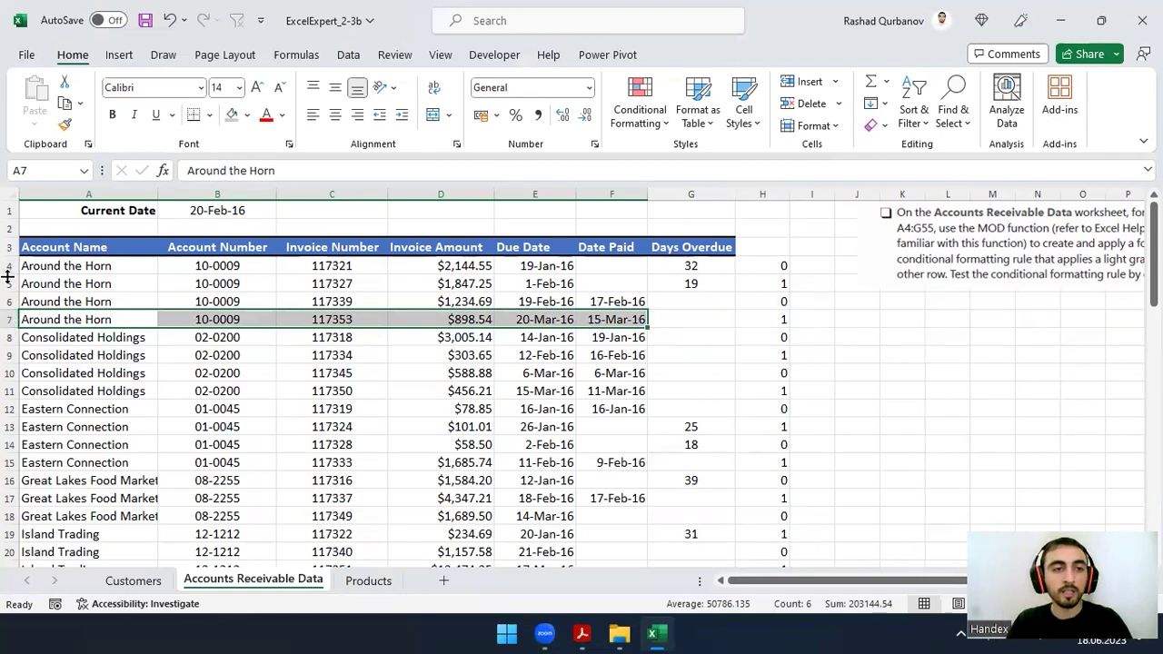
# - Select the table range A4:G55
pyautogui.click(42, 261)
pyautogui.hotkey('ctrl', 'shift', 'Right')
pyautogui.hotkey('ctrl', 'shift', 'Right')
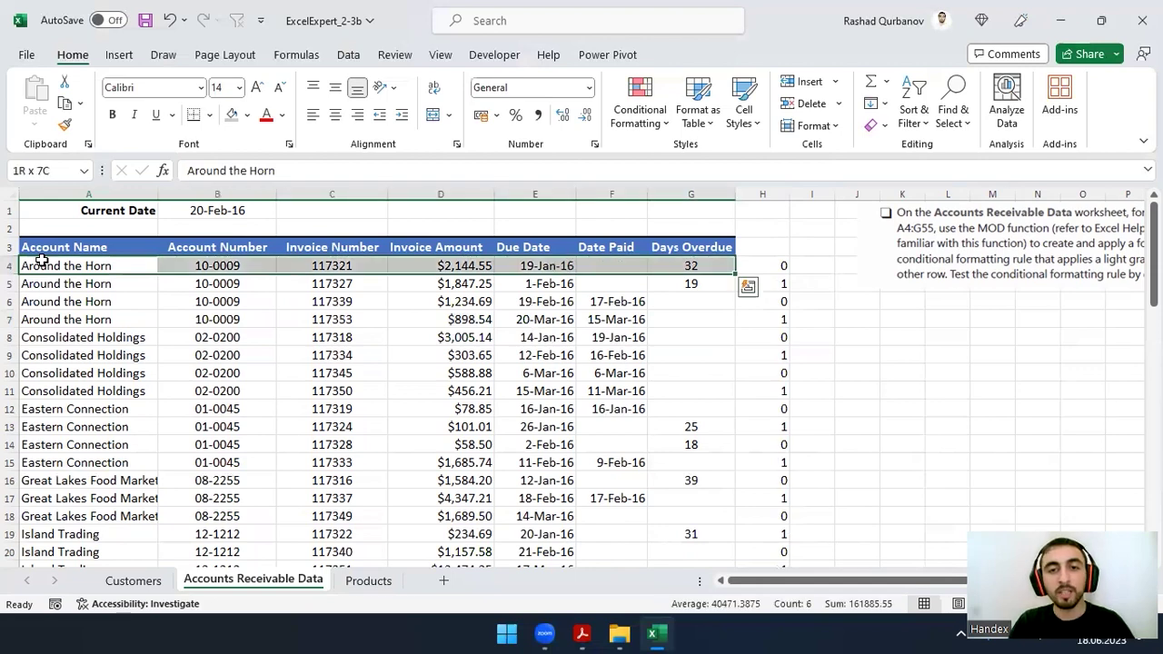
pyautogui.hotkey('ctrl', 'shift', 'Down')
pyautogui.scroll(4, 321, 411)
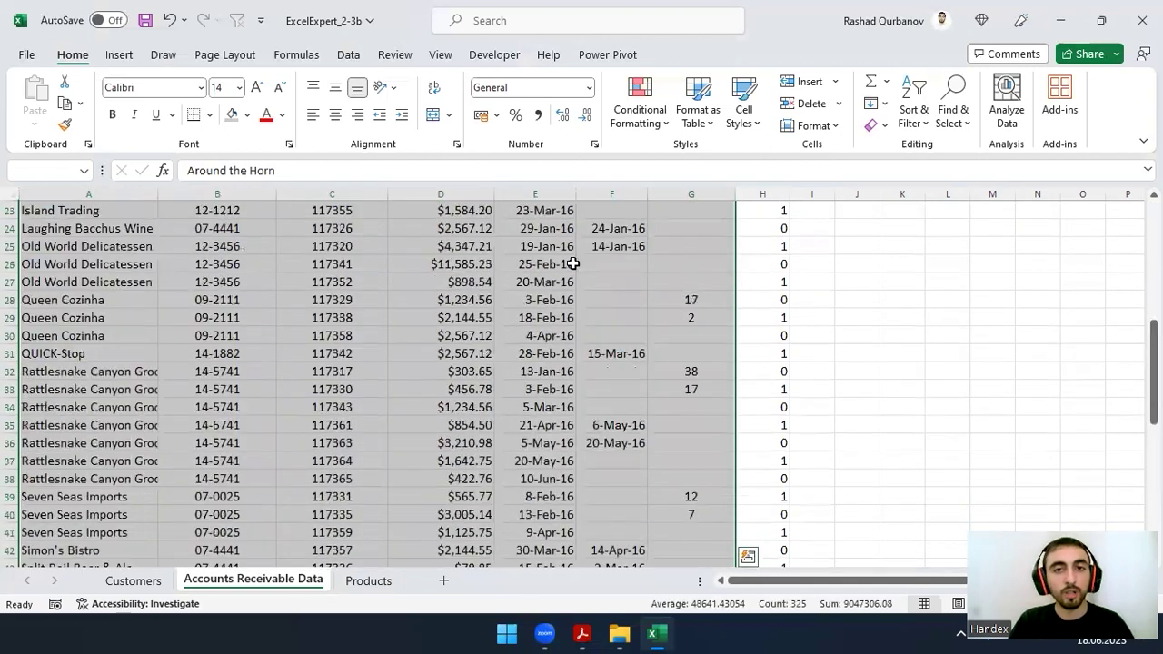
# - Start a New Rule using 'Use a formula' and type the mod(row(),2) condition
pyautogui.click(636, 111)
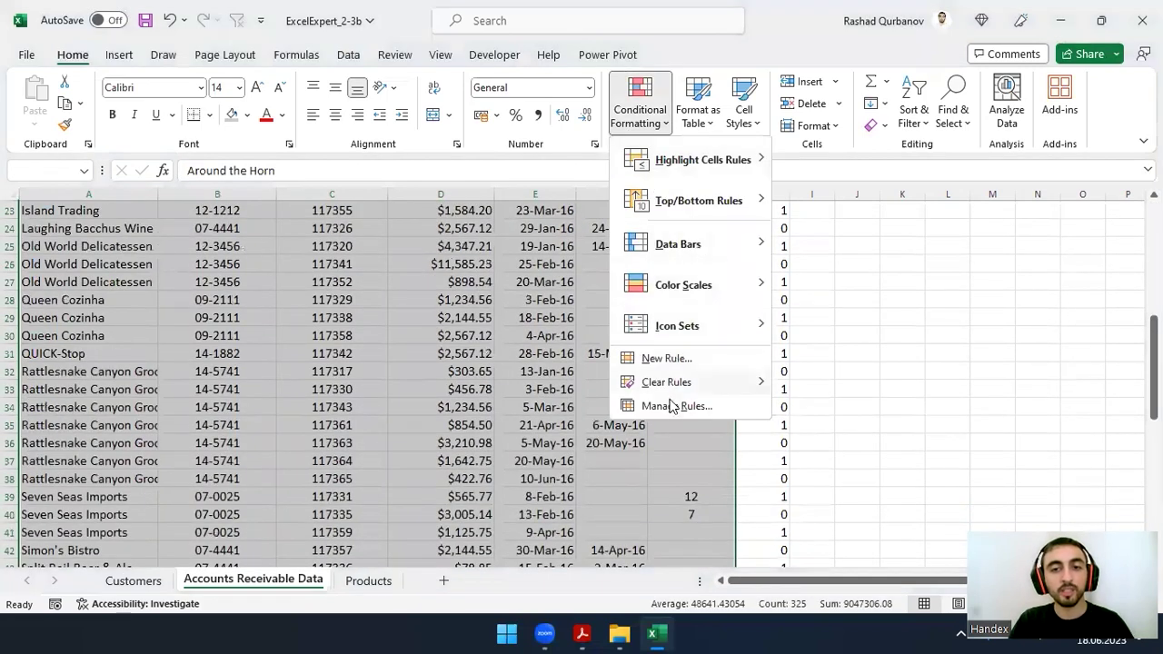
pyautogui.click(664, 359)
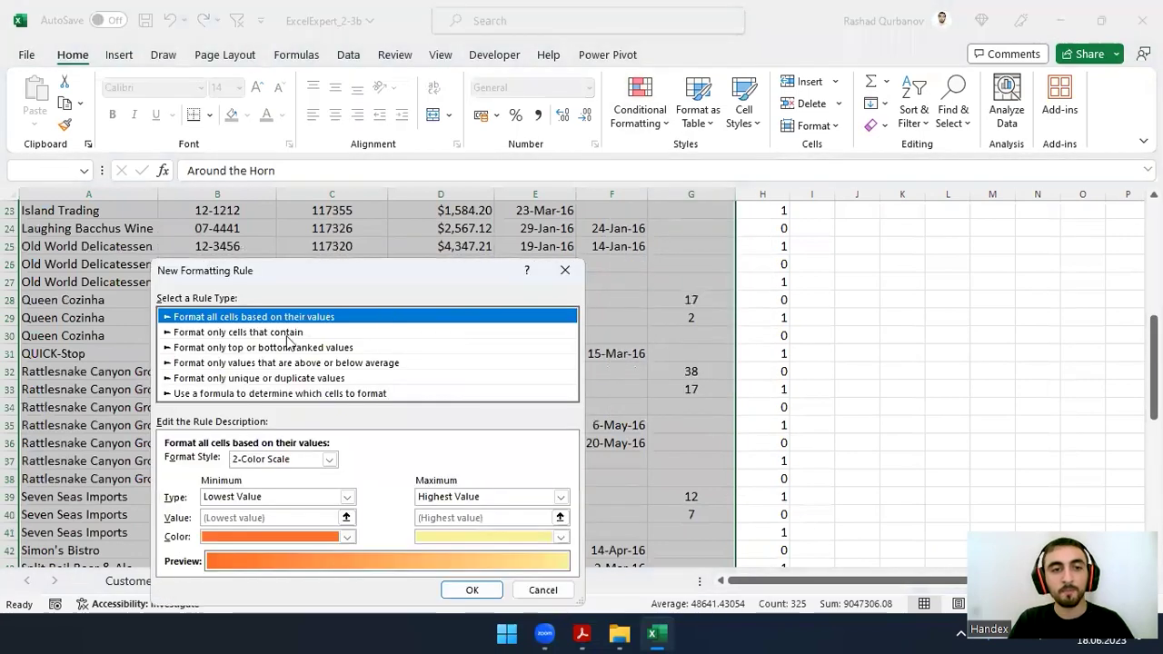
pyautogui.click(255, 392)
pyautogui.moveTo(405, 284); pyautogui.dragTo(676, 215)
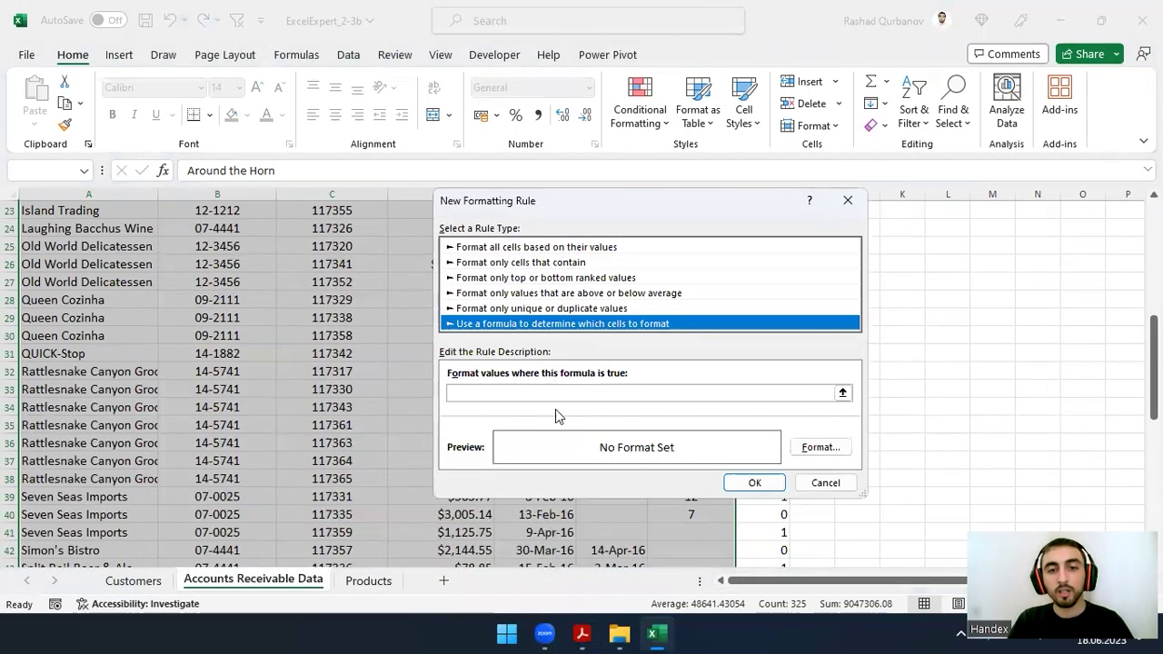
pyautogui.click(571, 392)
pyautogui.write('mod(row(),2')
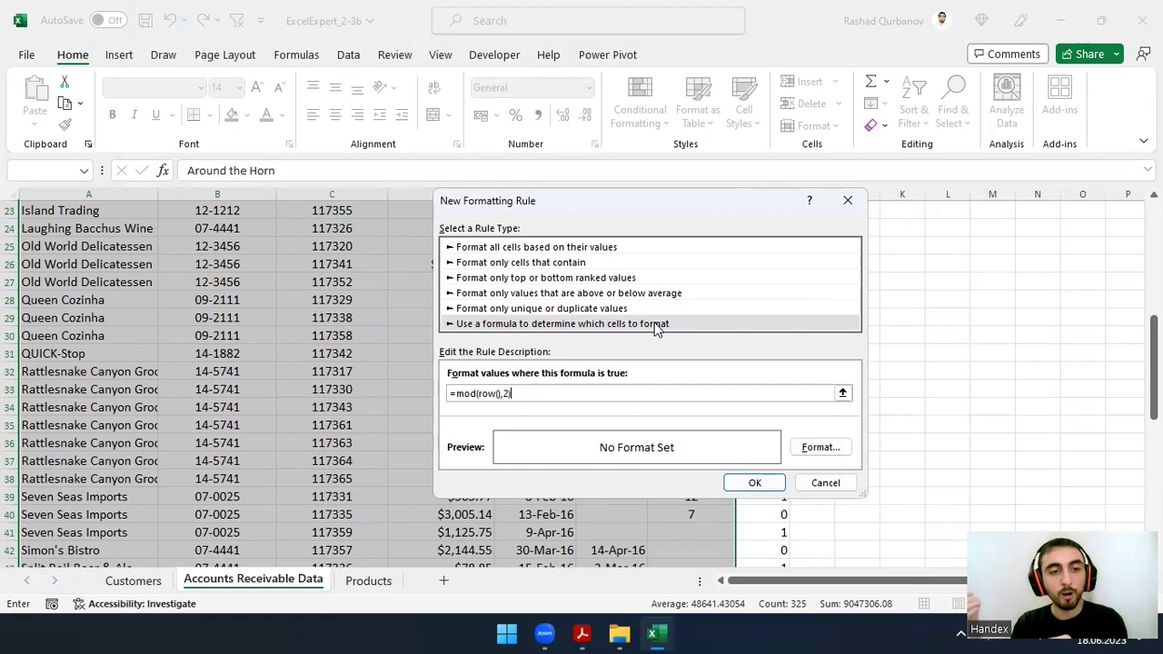
pyautogui.scroll(7, 414, 416)
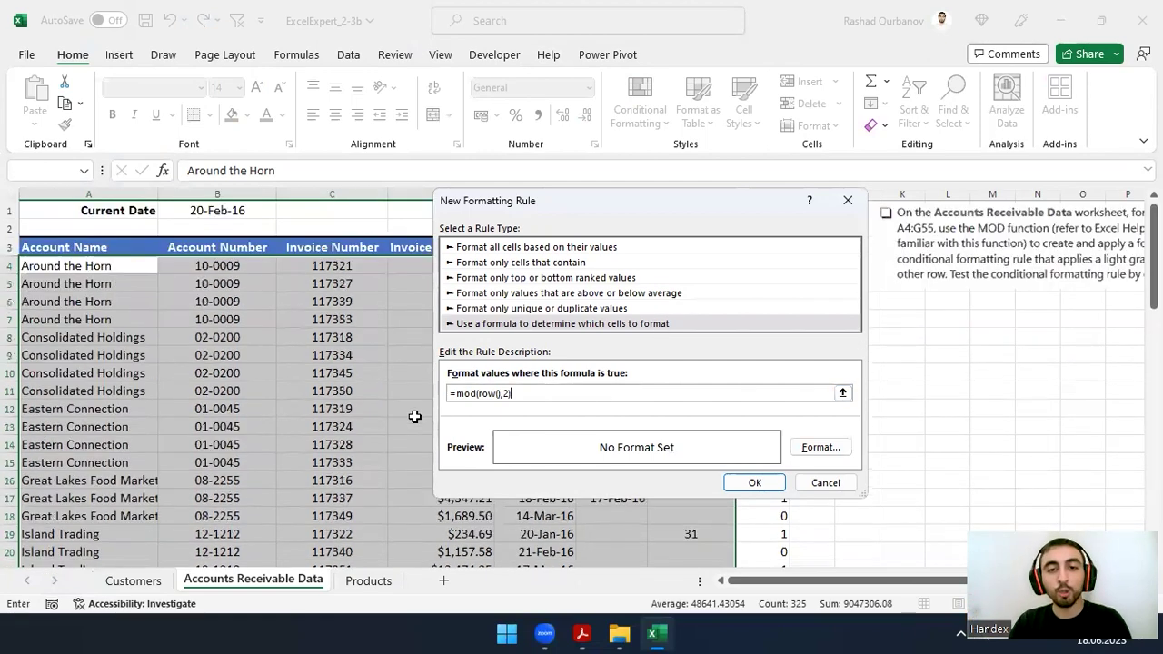
# - Give the MOD rule a light gray fill and apply it
pyautogui.click(820, 448)
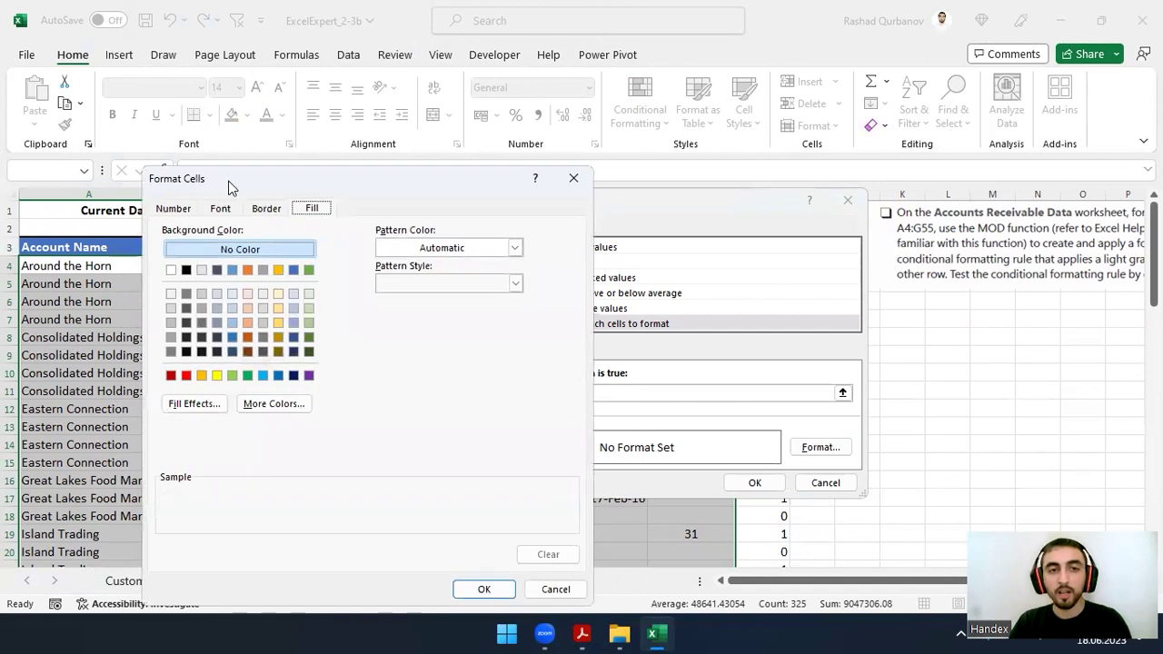
pyautogui.click(313, 294)
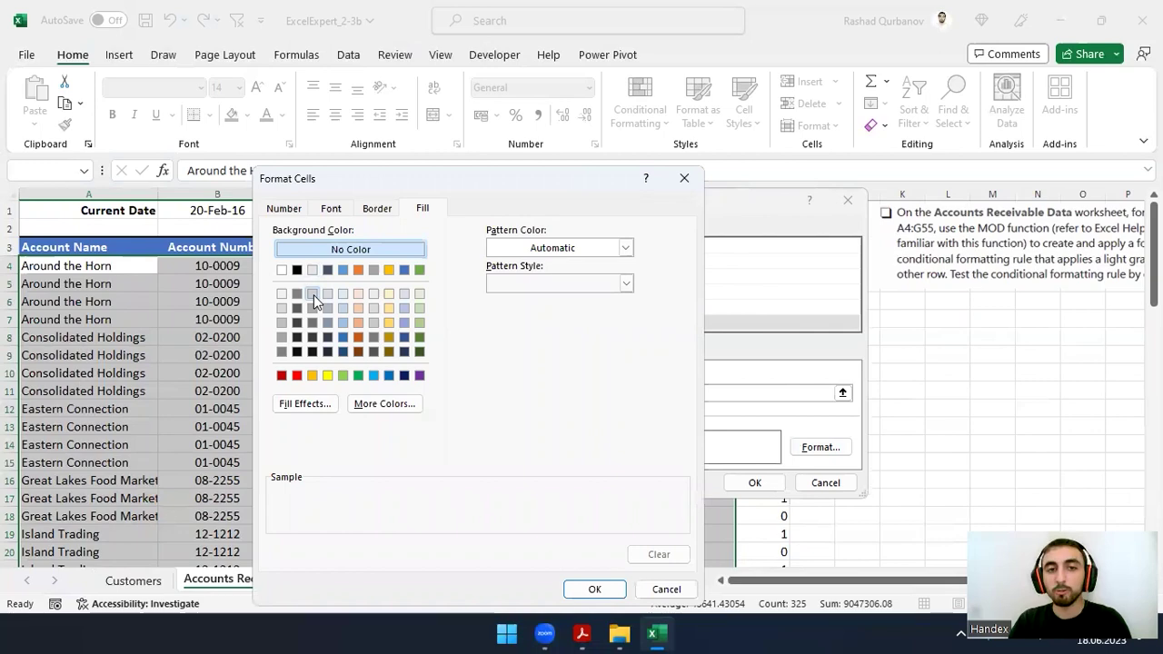
pyautogui.click(314, 294)
pyautogui.click(595, 589)
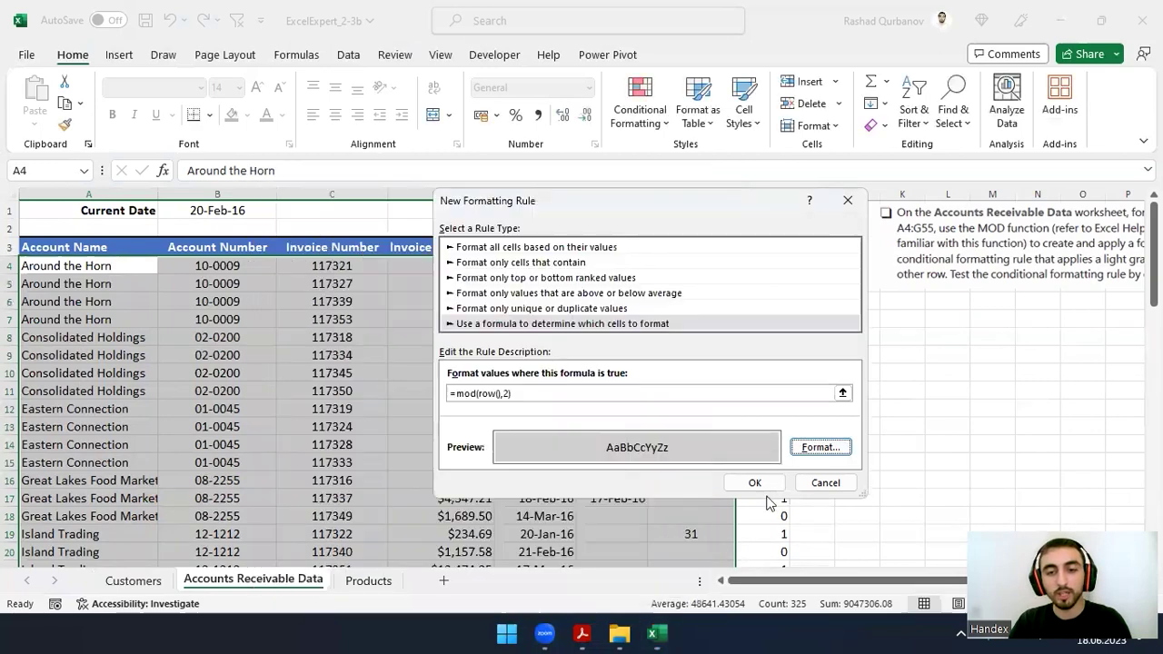
pyautogui.click(755, 483)
# - Check the helper values in H5 and H7, then delete helper column H
pyautogui.click(589, 373)
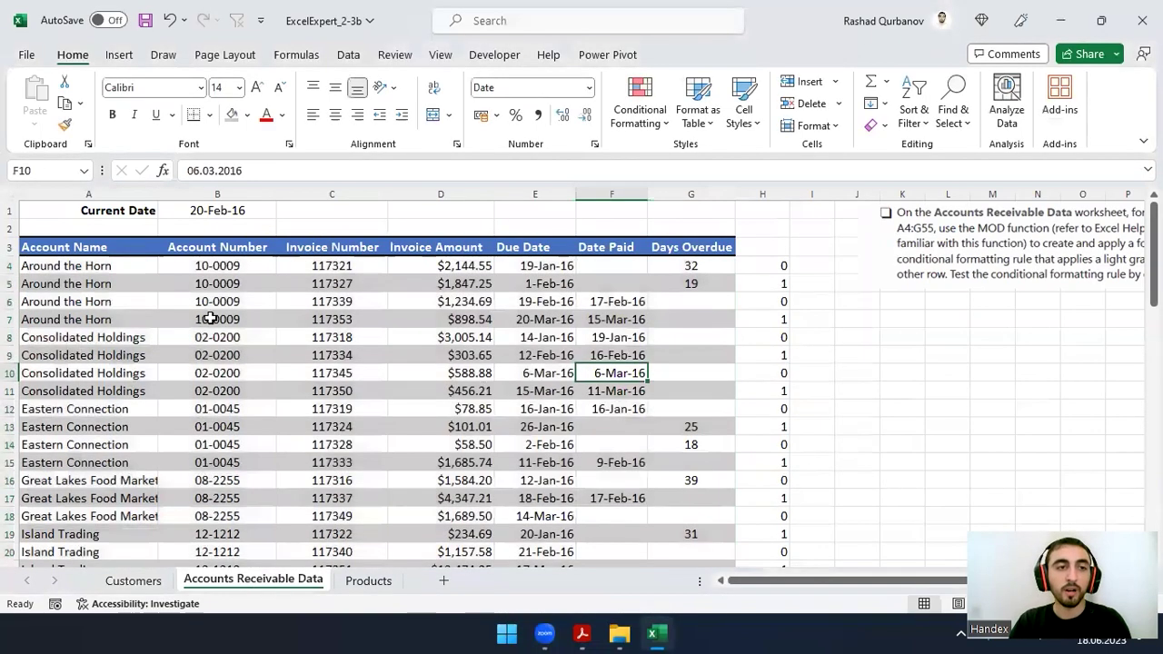
pyautogui.click(751, 283)
pyautogui.click(758, 315)
pyautogui.click(748, 189)
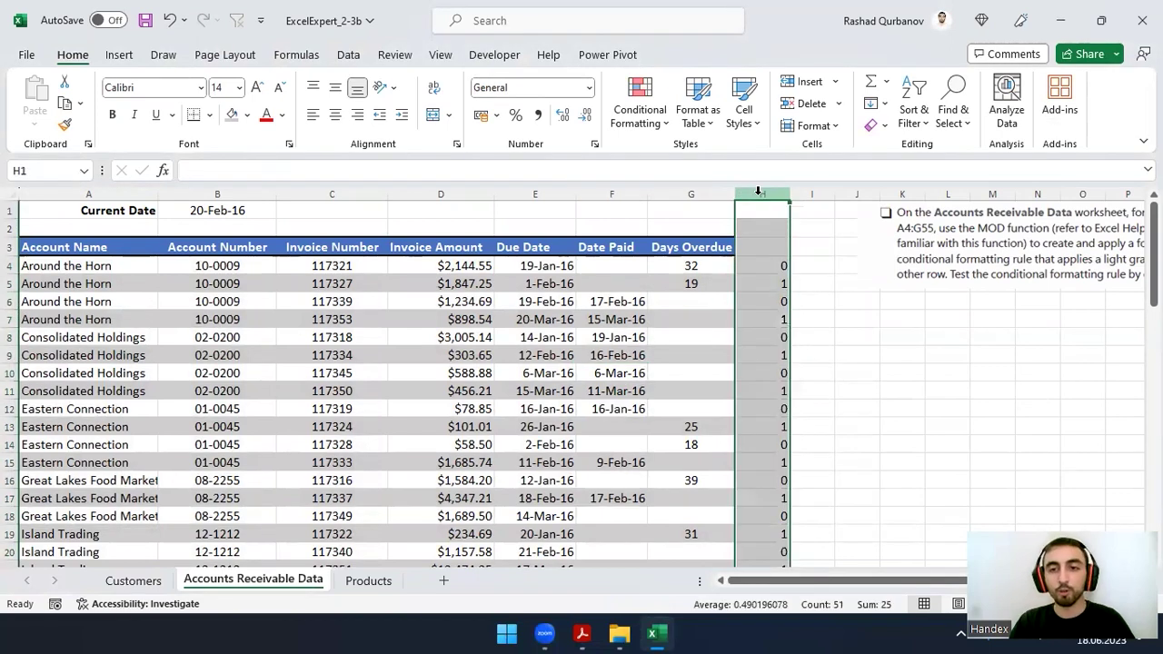
pyautogui.hotkey('ctrl', '-')
# - Delete row 11 (invoice 117350) to test that the banding persists
pyautogui.click(368, 355)
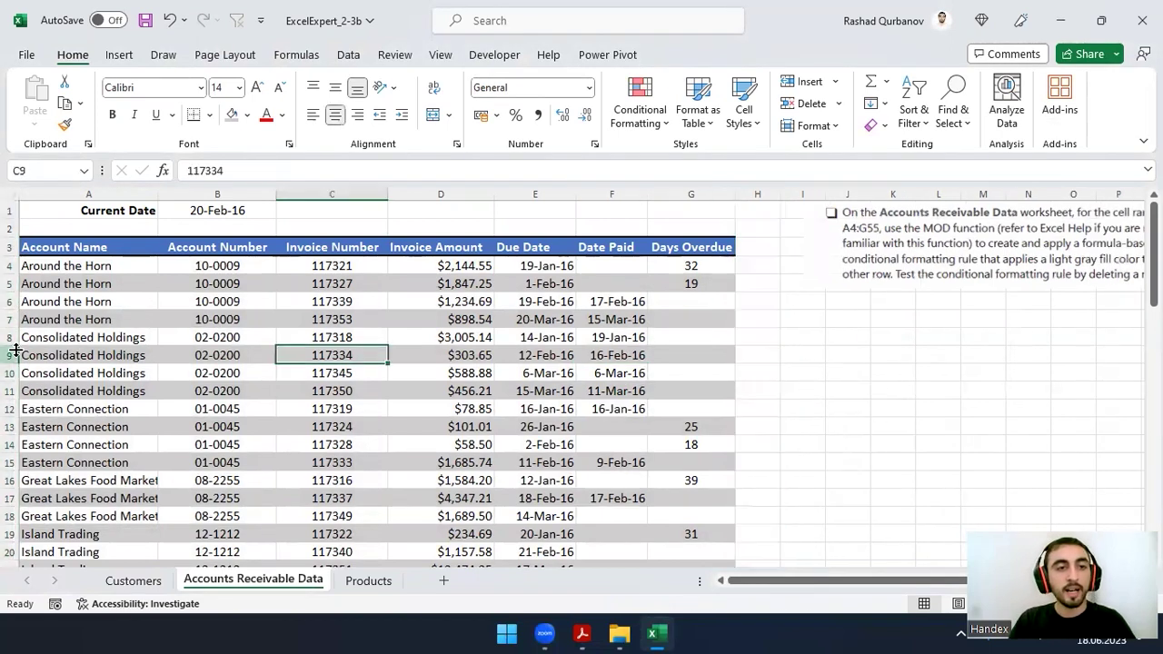
pyautogui.click(958, 259)
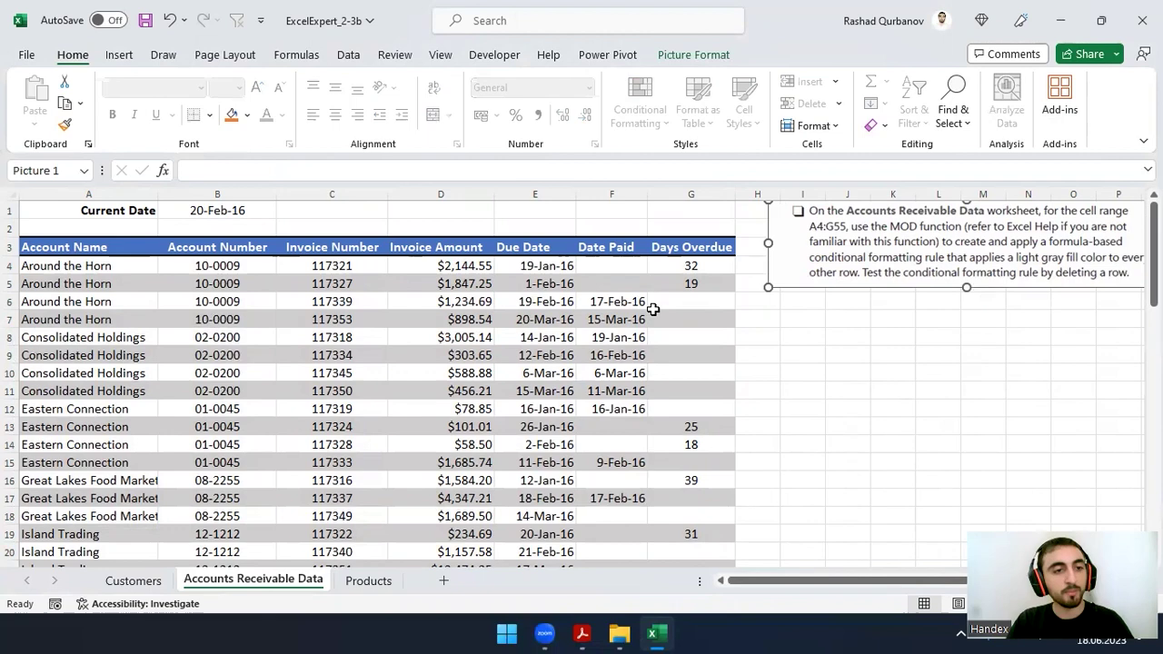
pyautogui.click(11, 390)
pyautogui.hotkey('ctrl', '-')
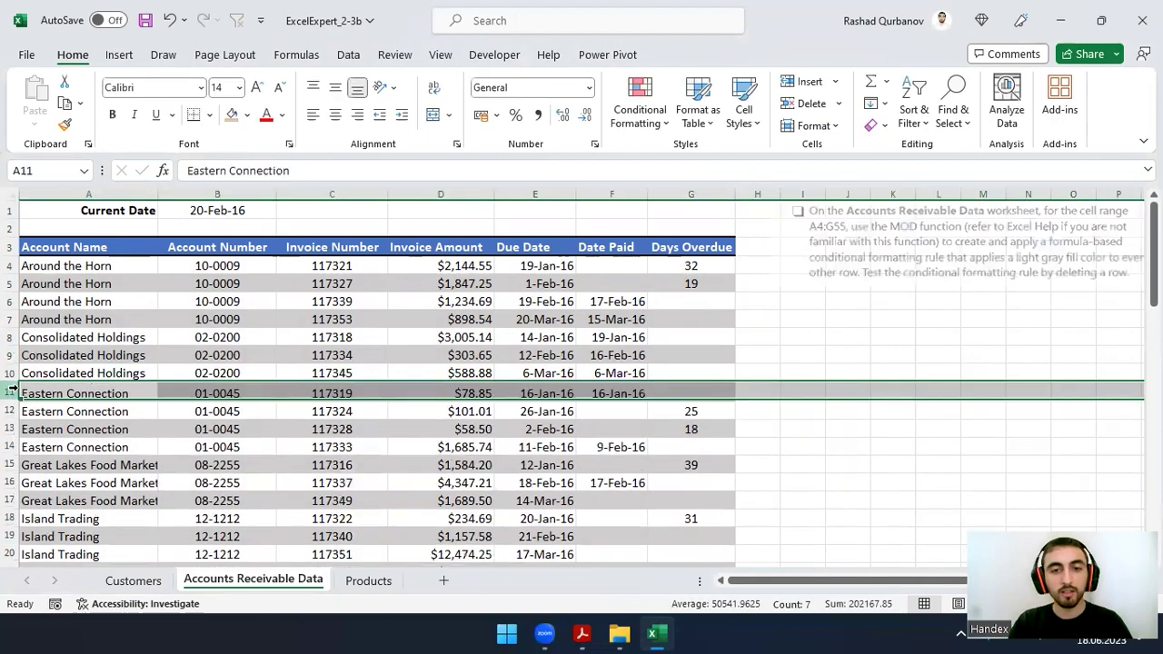
# - Delete row 6 (invoice 117339) and verify the gray banding still alternates
pyautogui.click(416, 377)
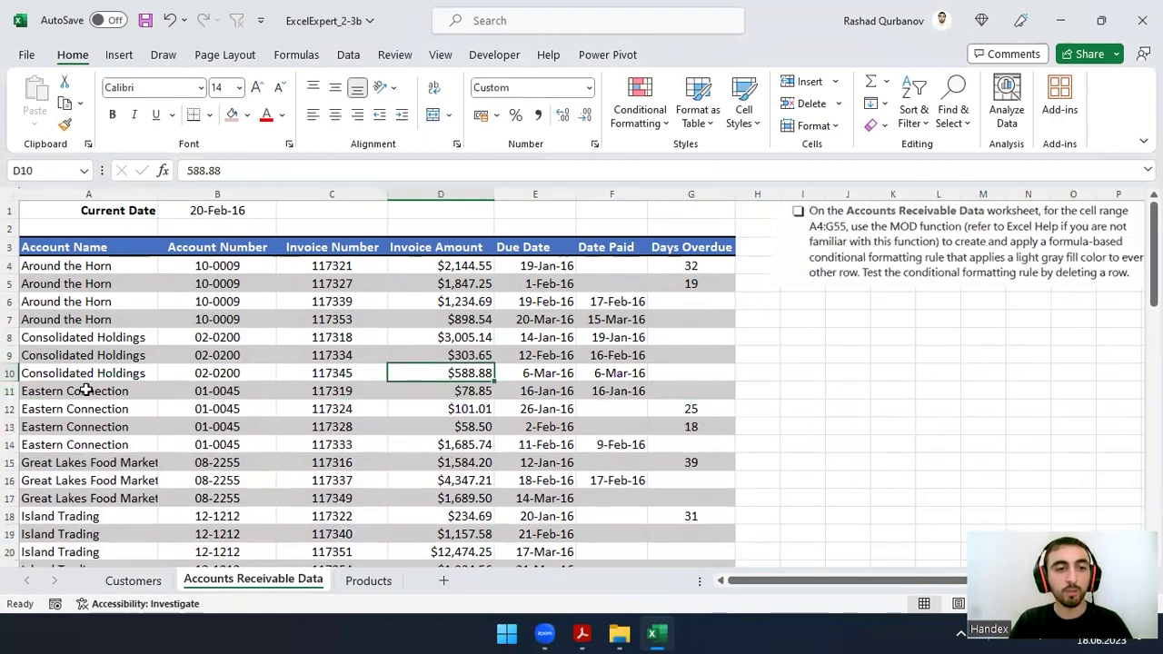
pyautogui.moveTo(83, 389); pyautogui.dragTo(670, 391)
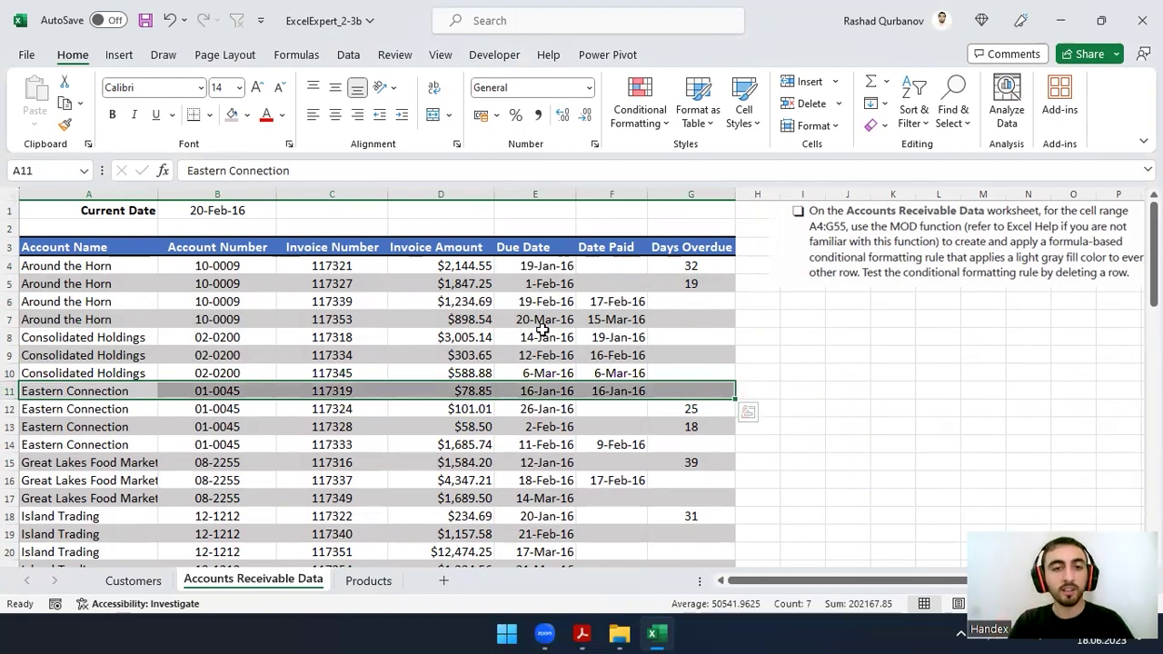
pyautogui.click(9, 301)
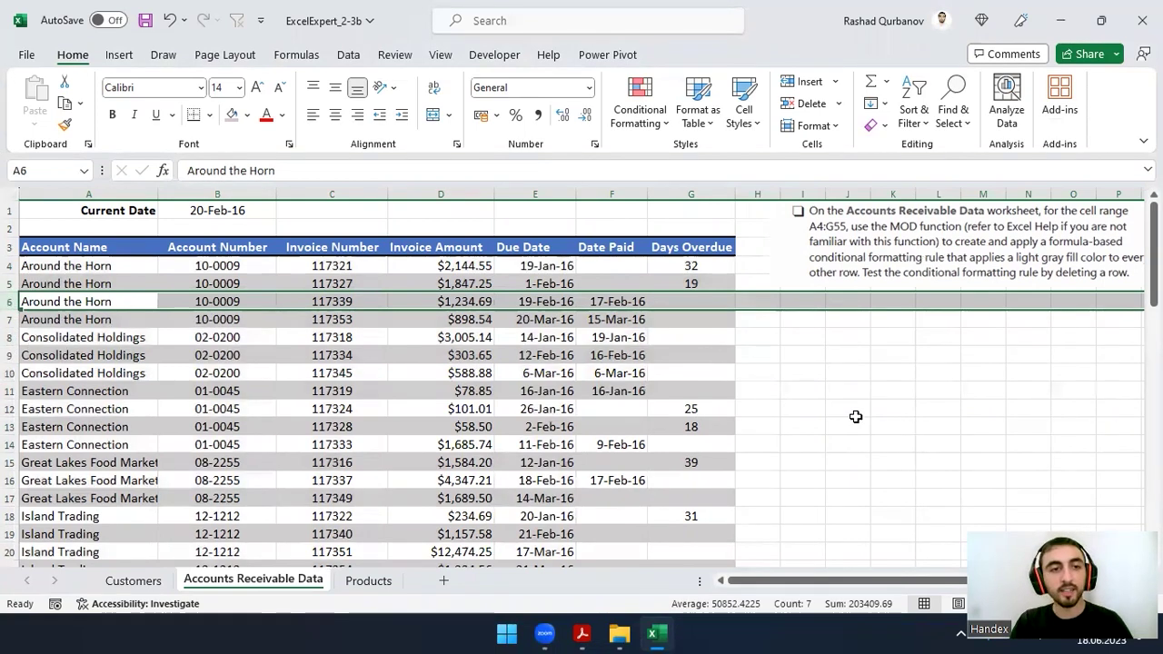
pyautogui.hotkey('ctrl', '-')
pyautogui.click(691, 426)
pyautogui.click(9, 283)
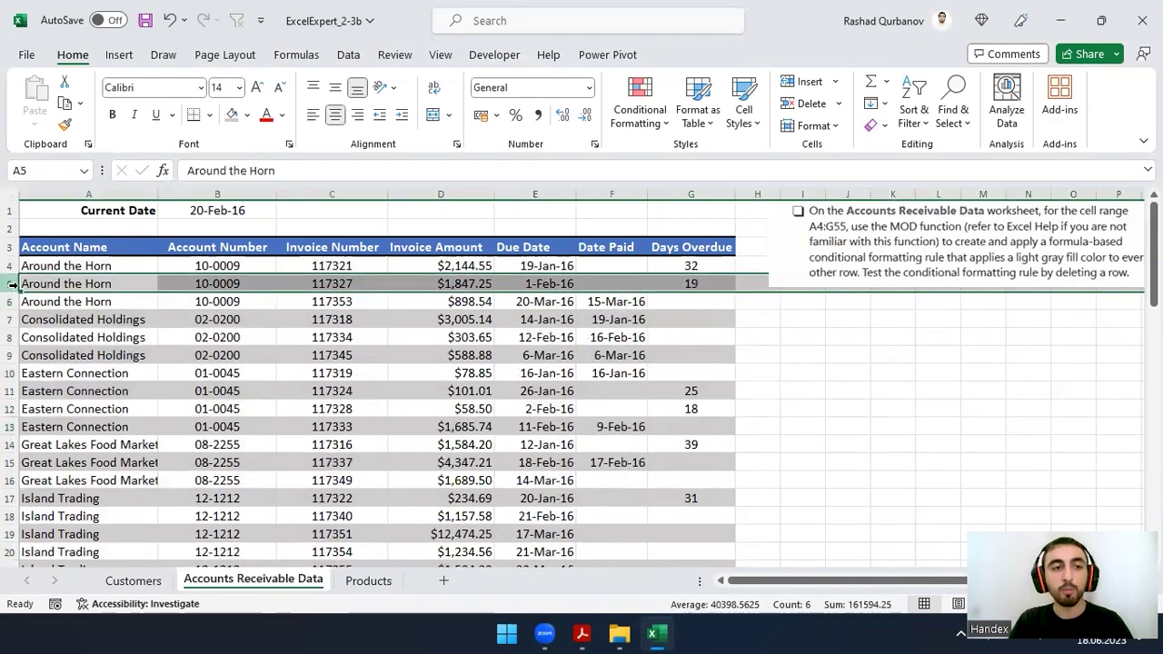
pyautogui.click(20, 316)
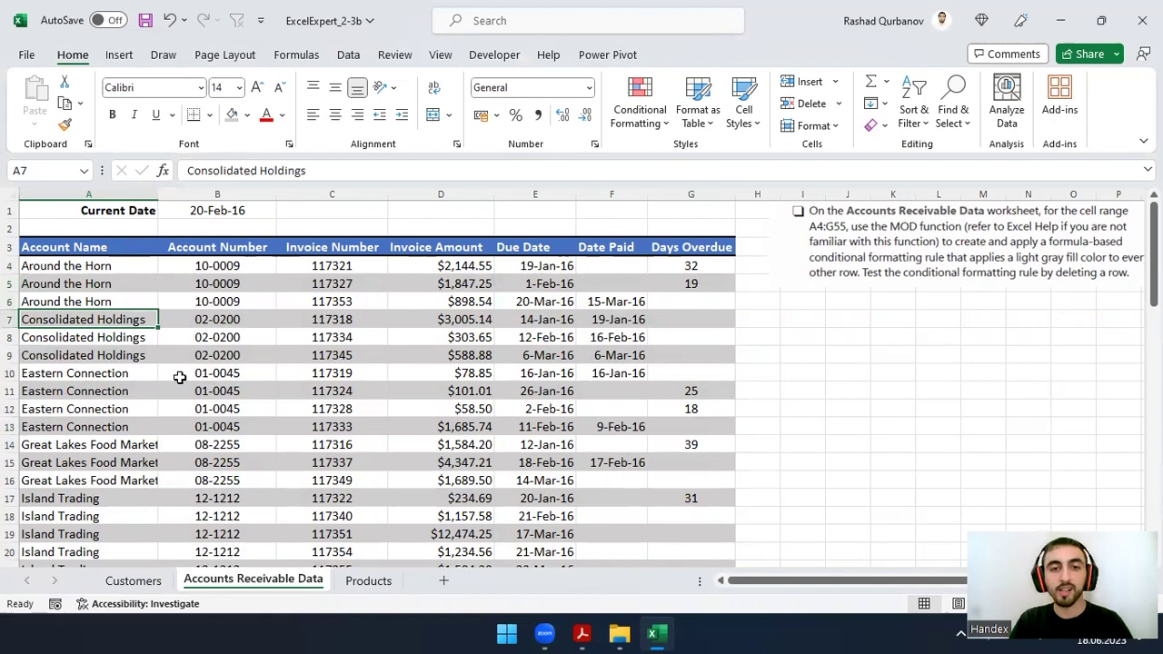